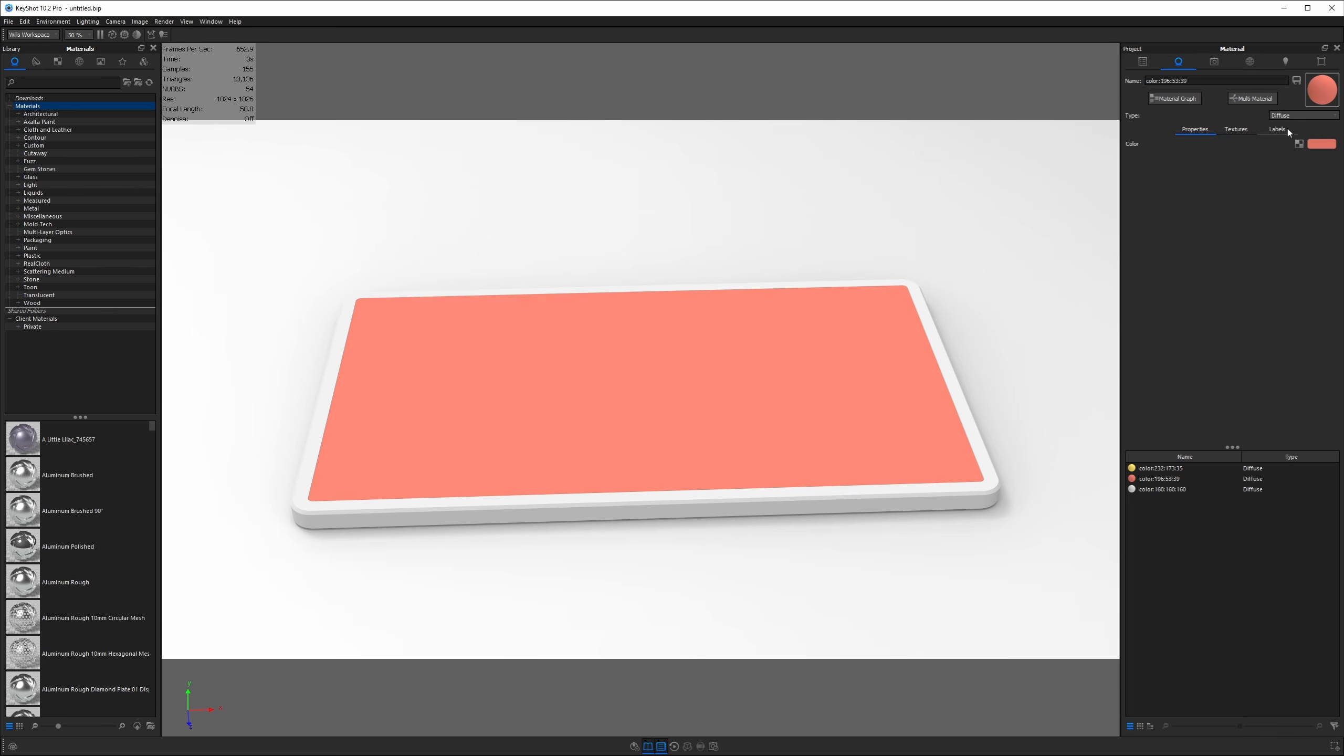
# Make the screen material Glass (Solid) with a pure white colour
pyautogui.click(1297, 116)
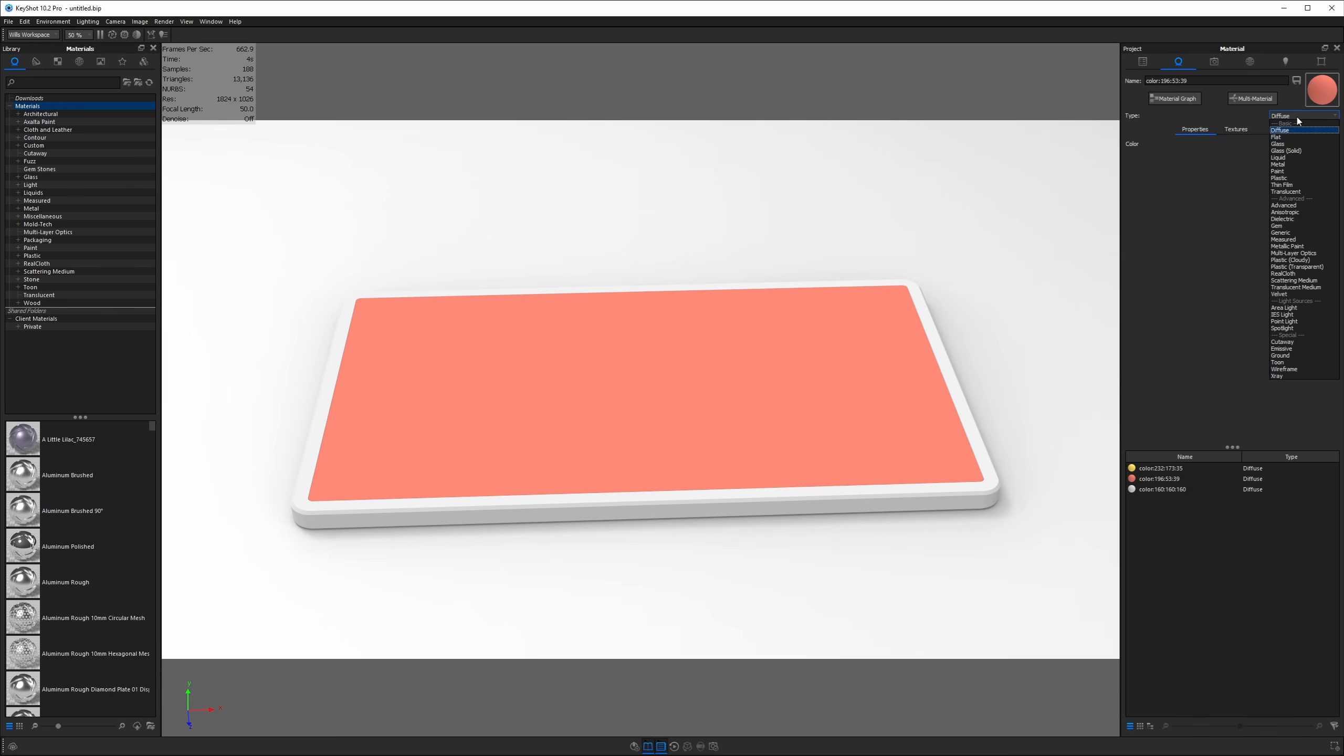
pyautogui.click(1296, 150)
pyautogui.click(1322, 143)
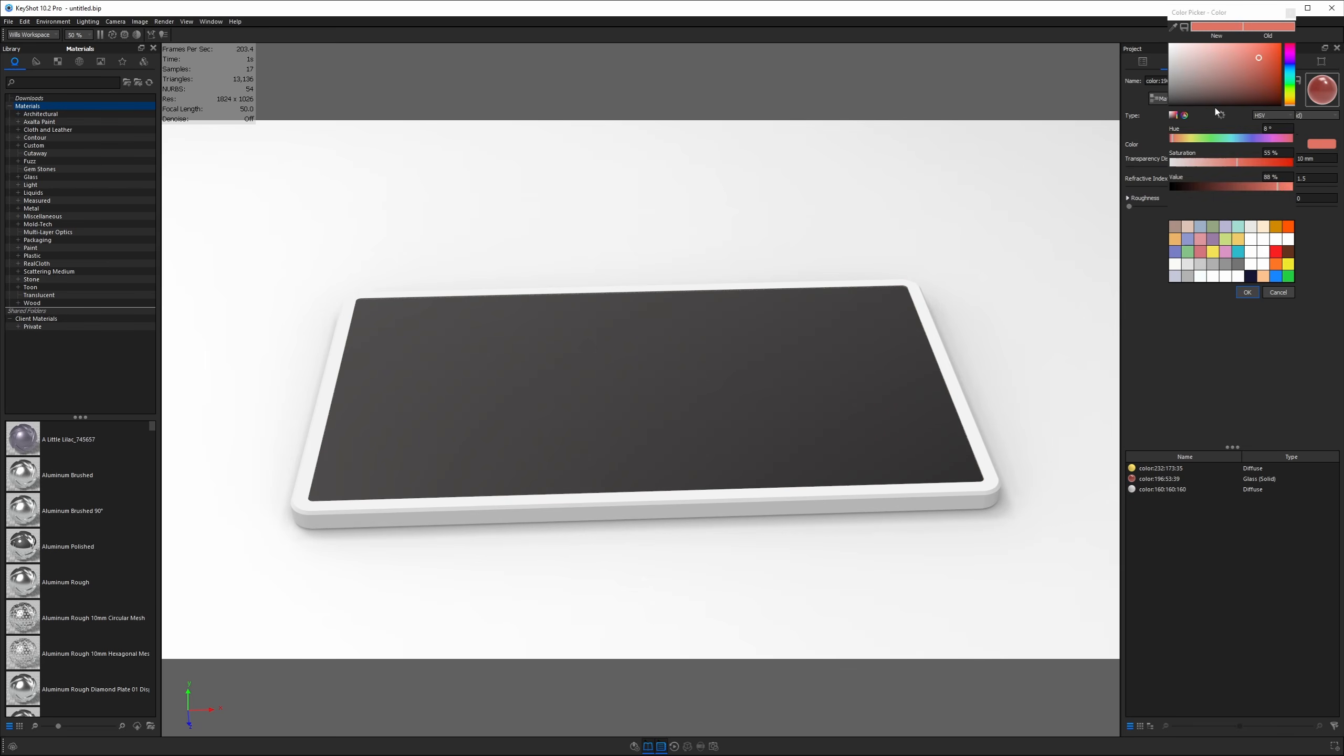
pyautogui.click(1170, 45)
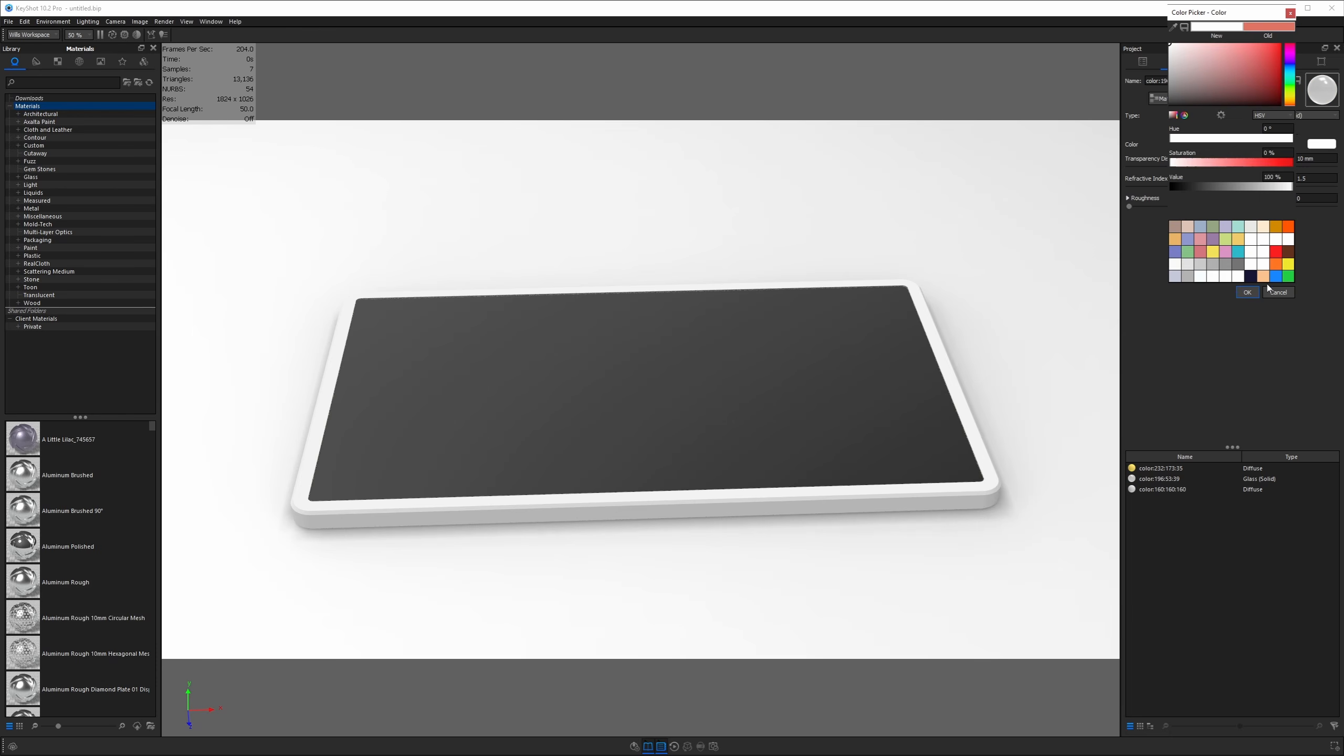
pyautogui.click(1250, 292)
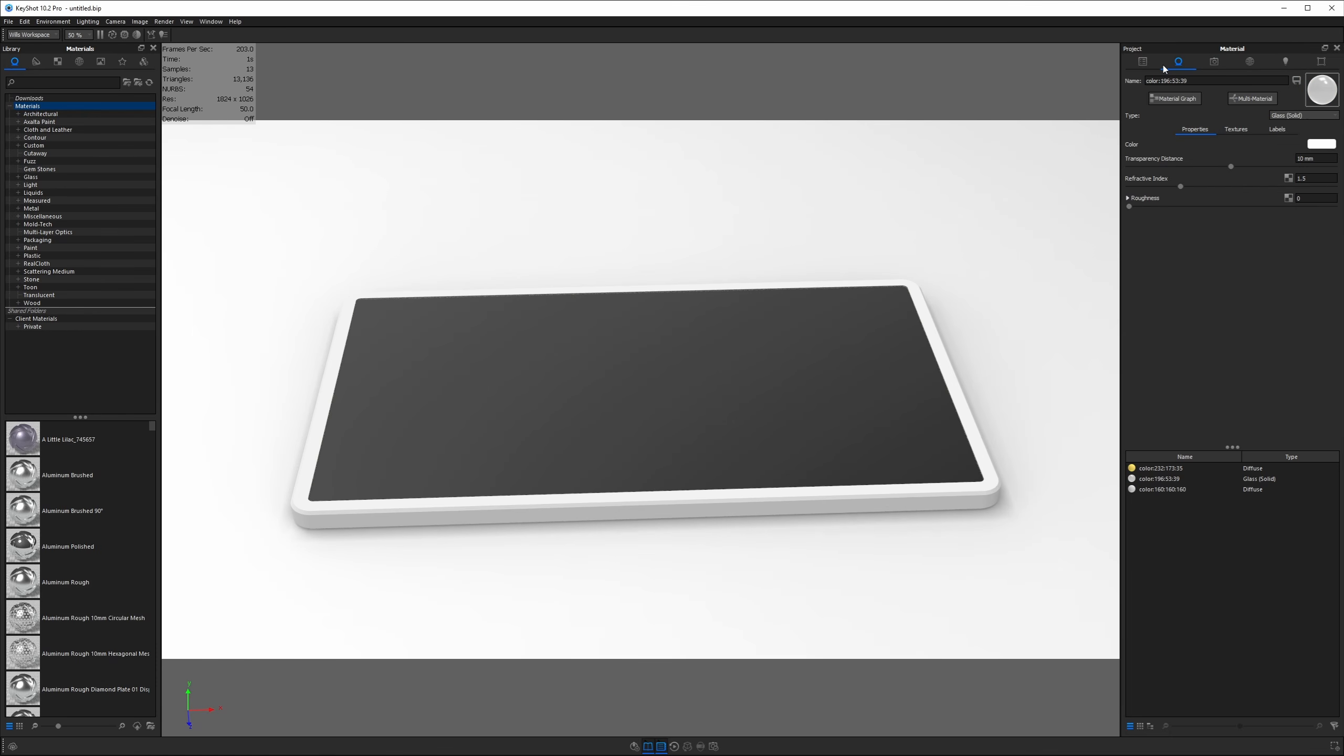
# Hide the Tablet model's screen part in the Scene tree to reveal the yellow panel
pyautogui.click(1143, 62)
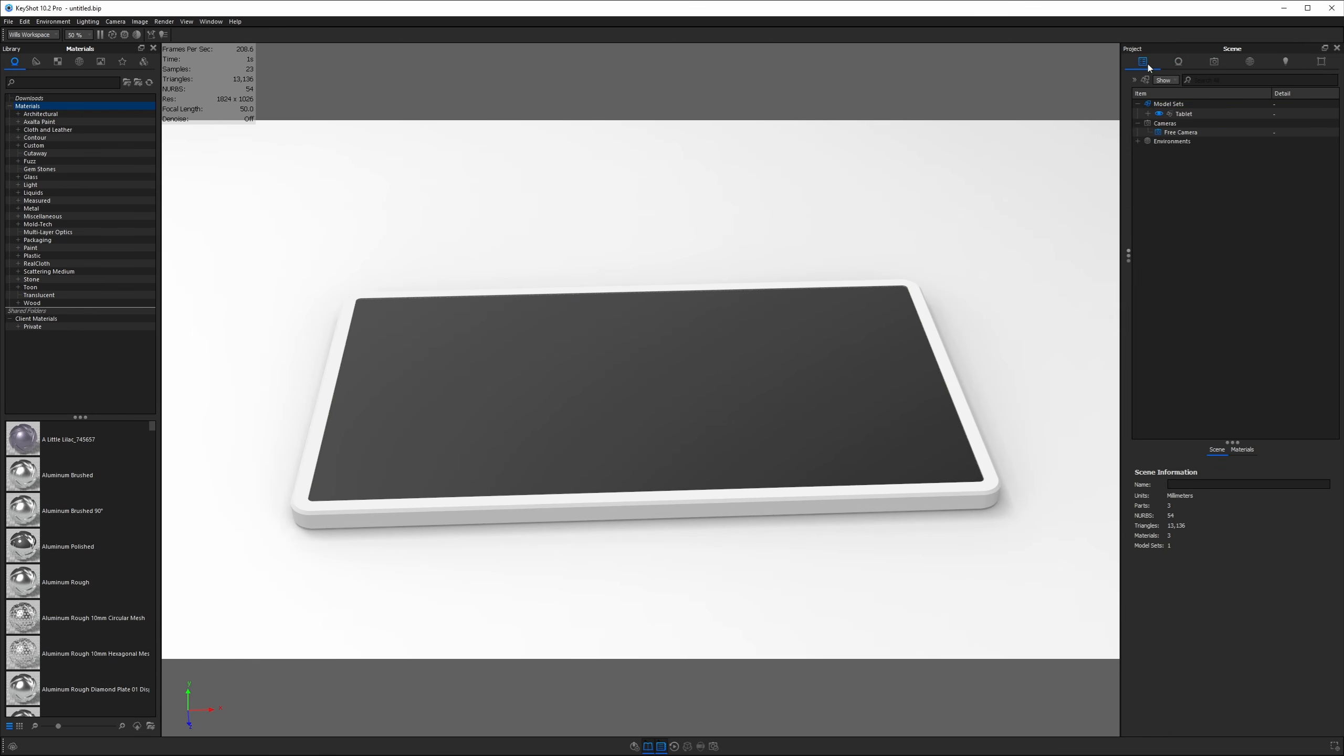
pyautogui.click(1147, 114)
pyautogui.click(908, 321)
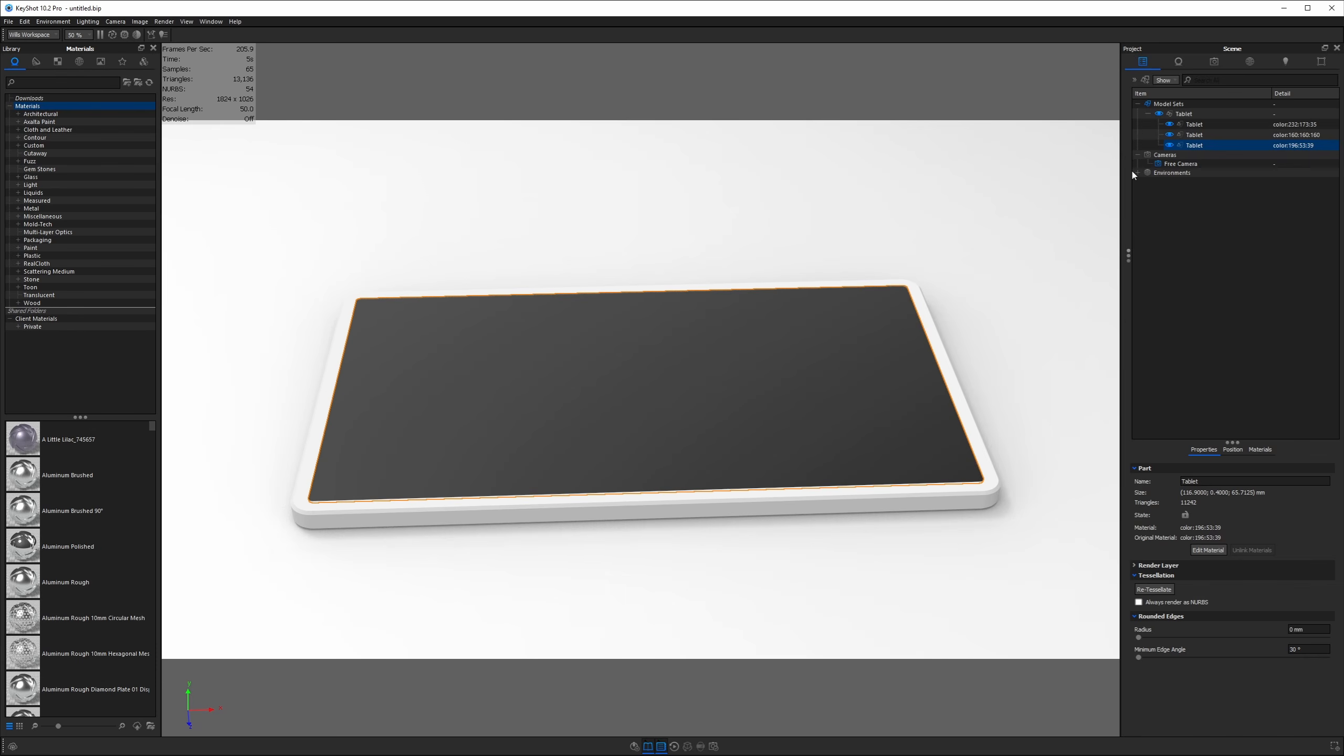
pyautogui.click(1170, 145)
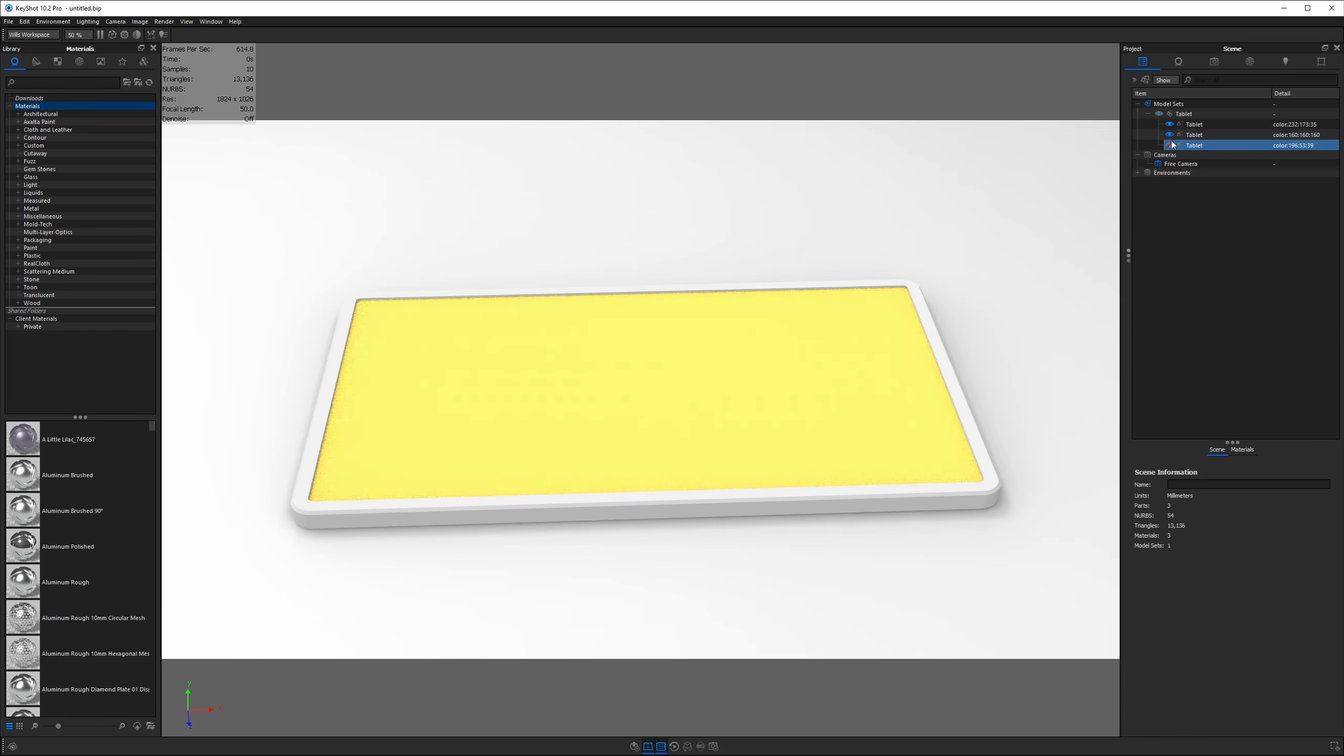
# Change the tablet frame material Type to Metal, then hide the frame part
pyautogui.doubleClick(950, 369)
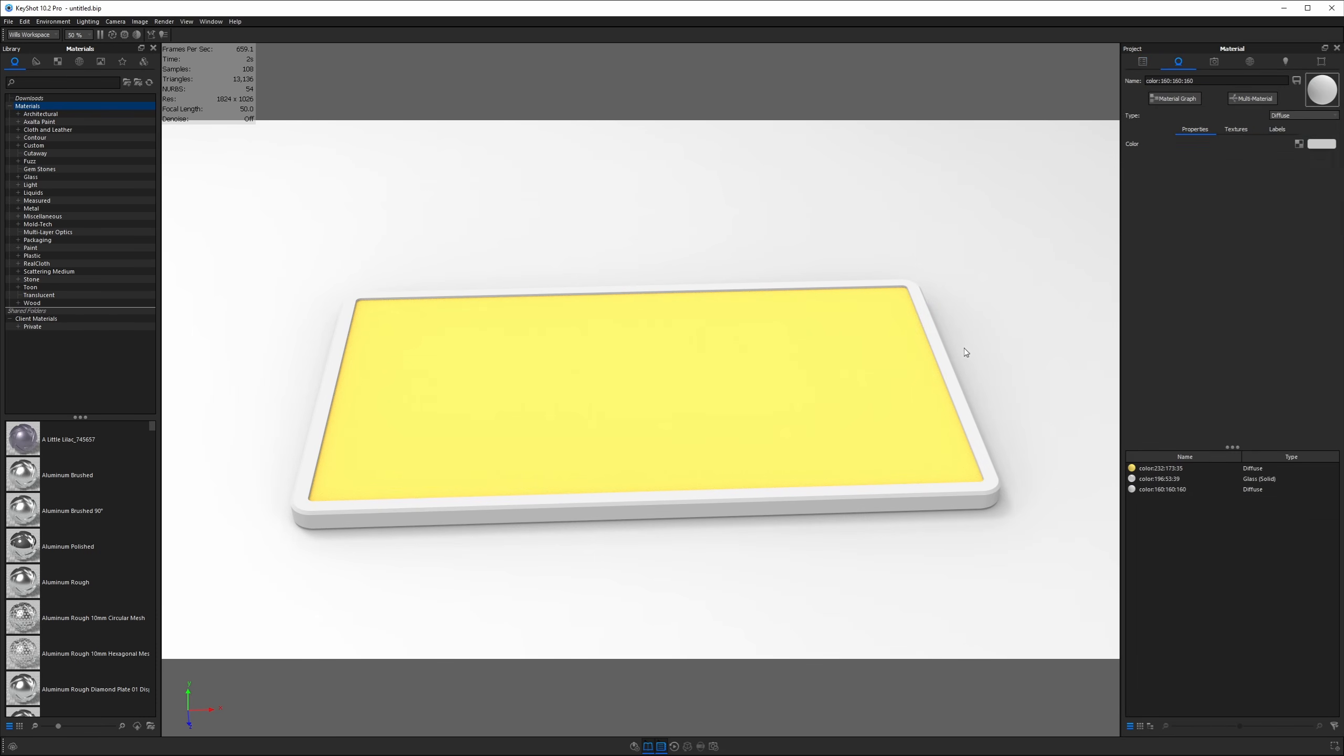
pyautogui.click(1297, 116)
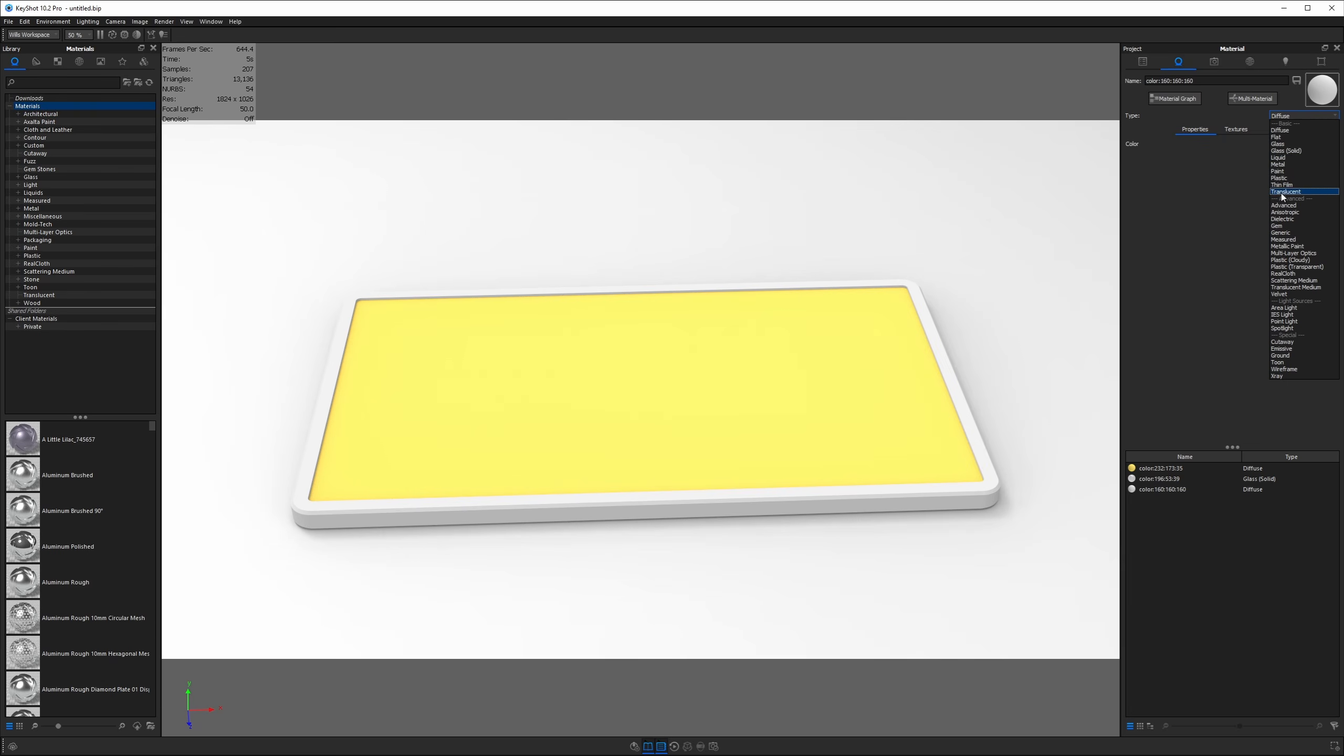
pyautogui.click(1279, 165)
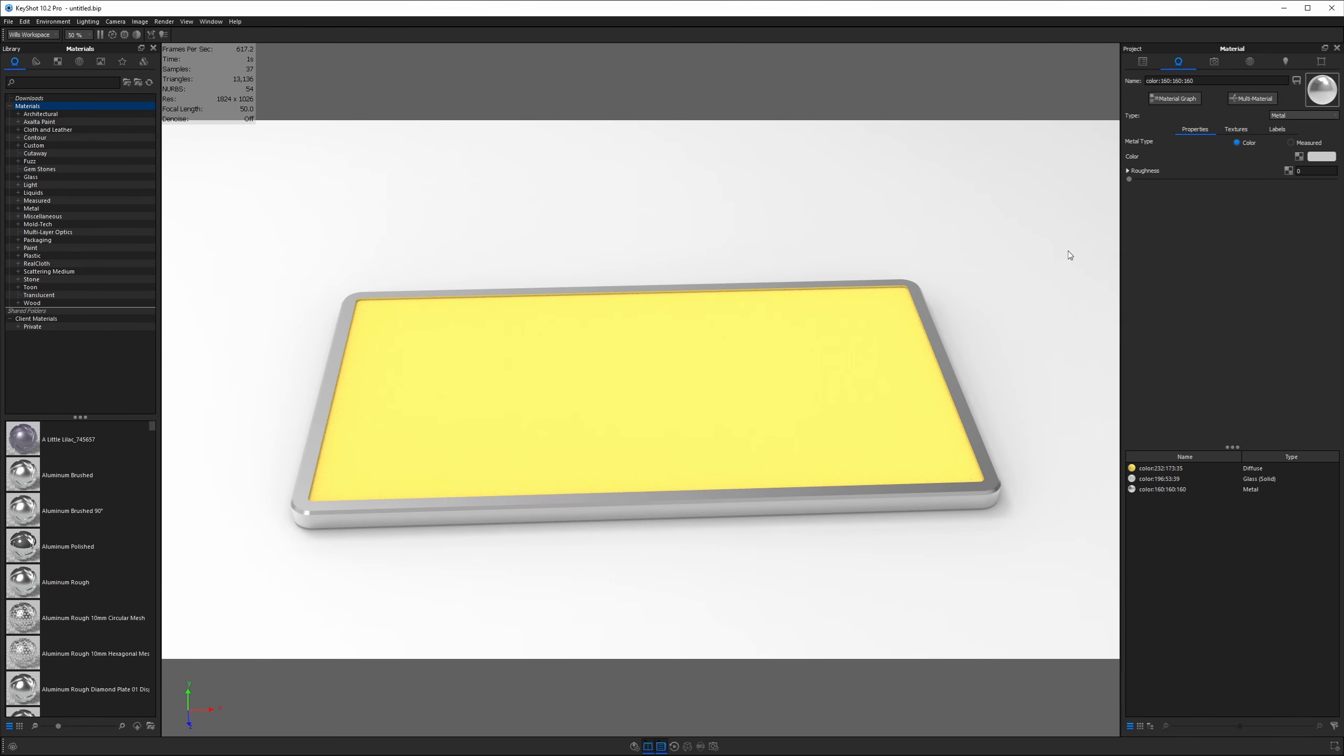
pyautogui.click(1147, 64)
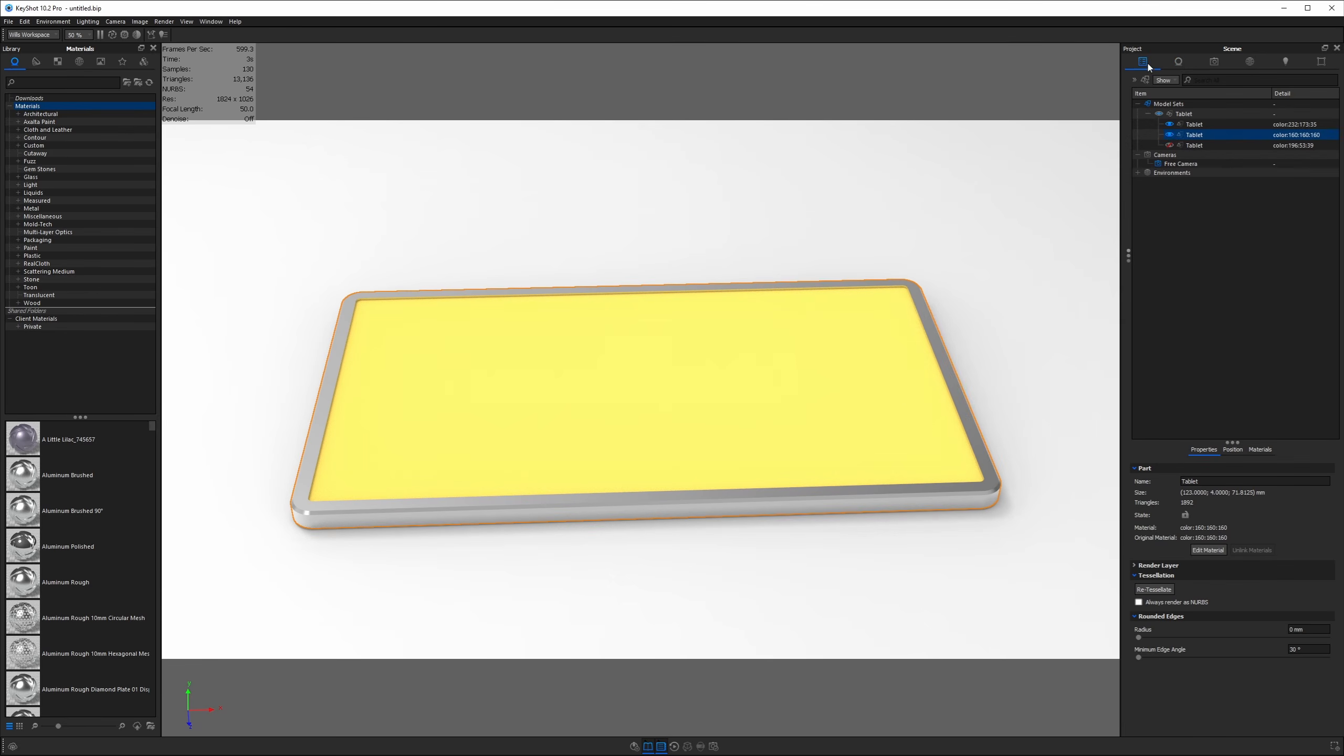
pyautogui.click(1169, 135)
# Add a Textures > Video Map node to the yellow panel material's graph
pyautogui.doubleClick(833, 342)
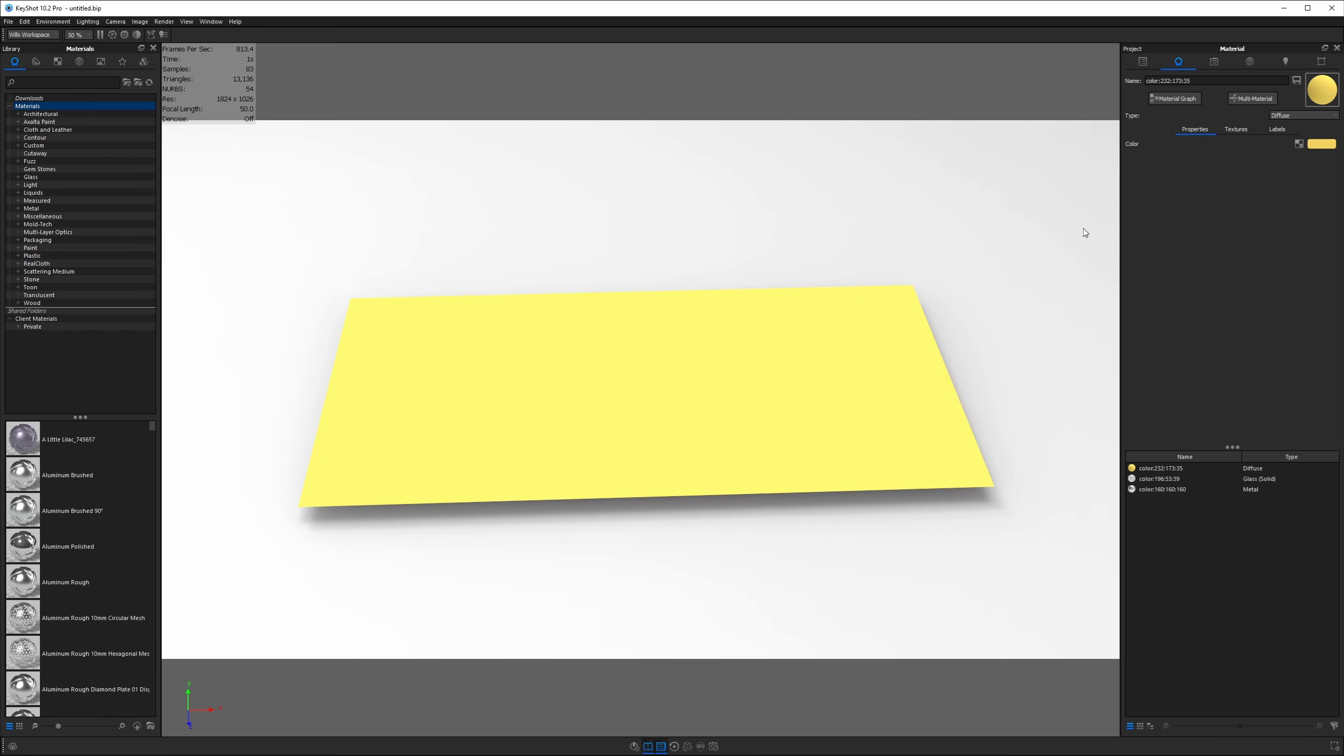
pyautogui.click(1175, 99)
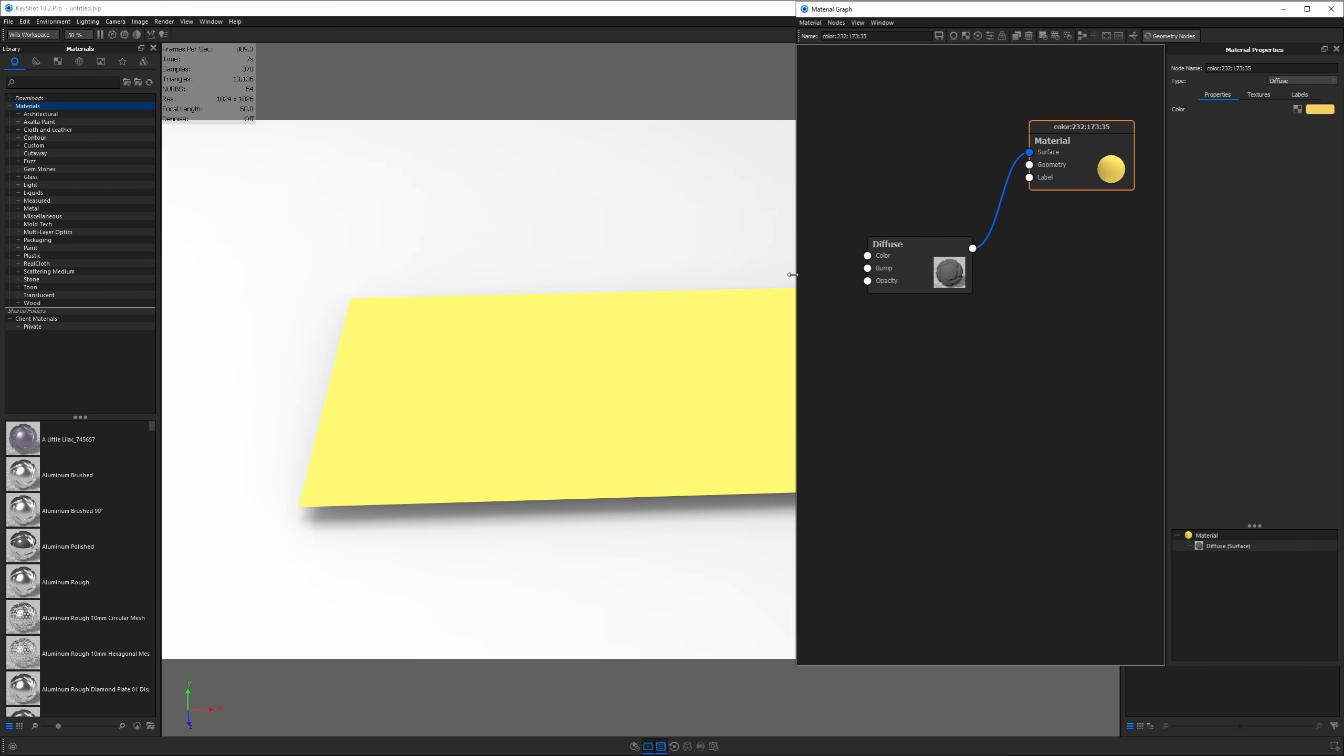
pyautogui.rightClick(870, 332)
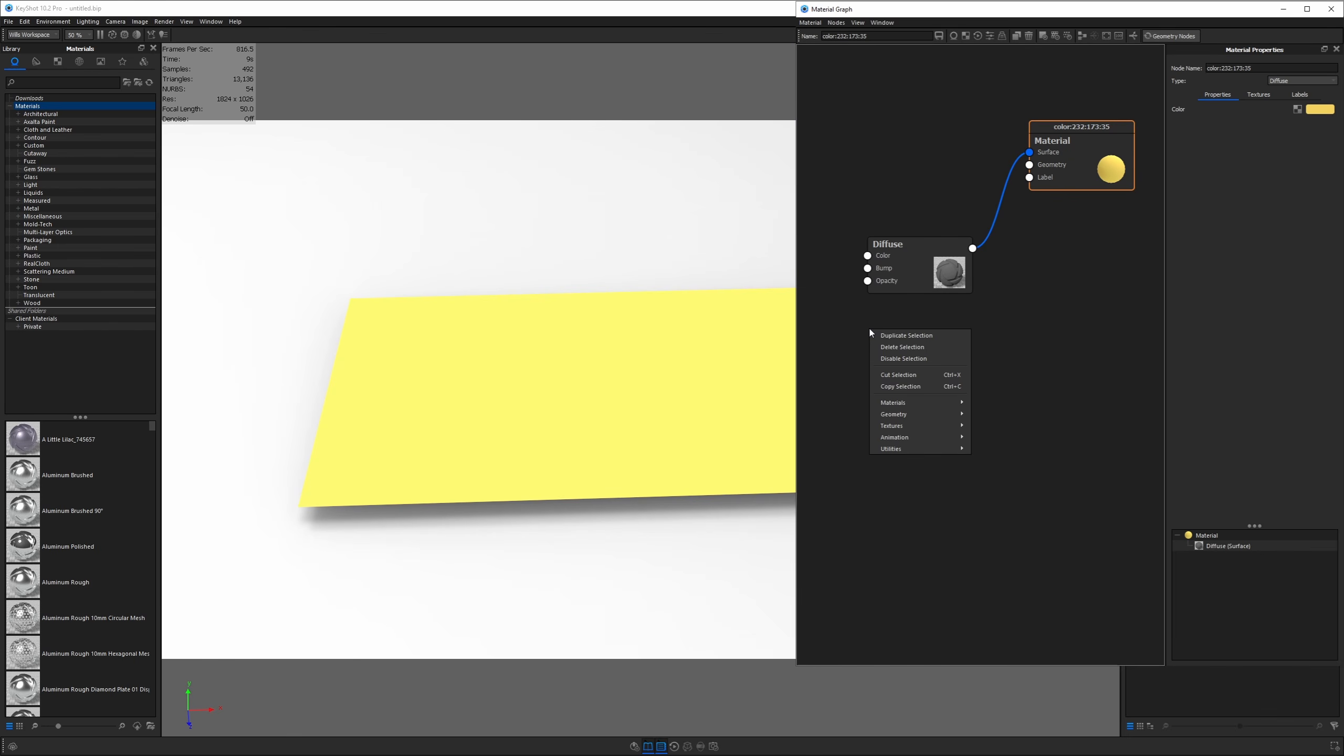
pyautogui.moveTo(899, 429)
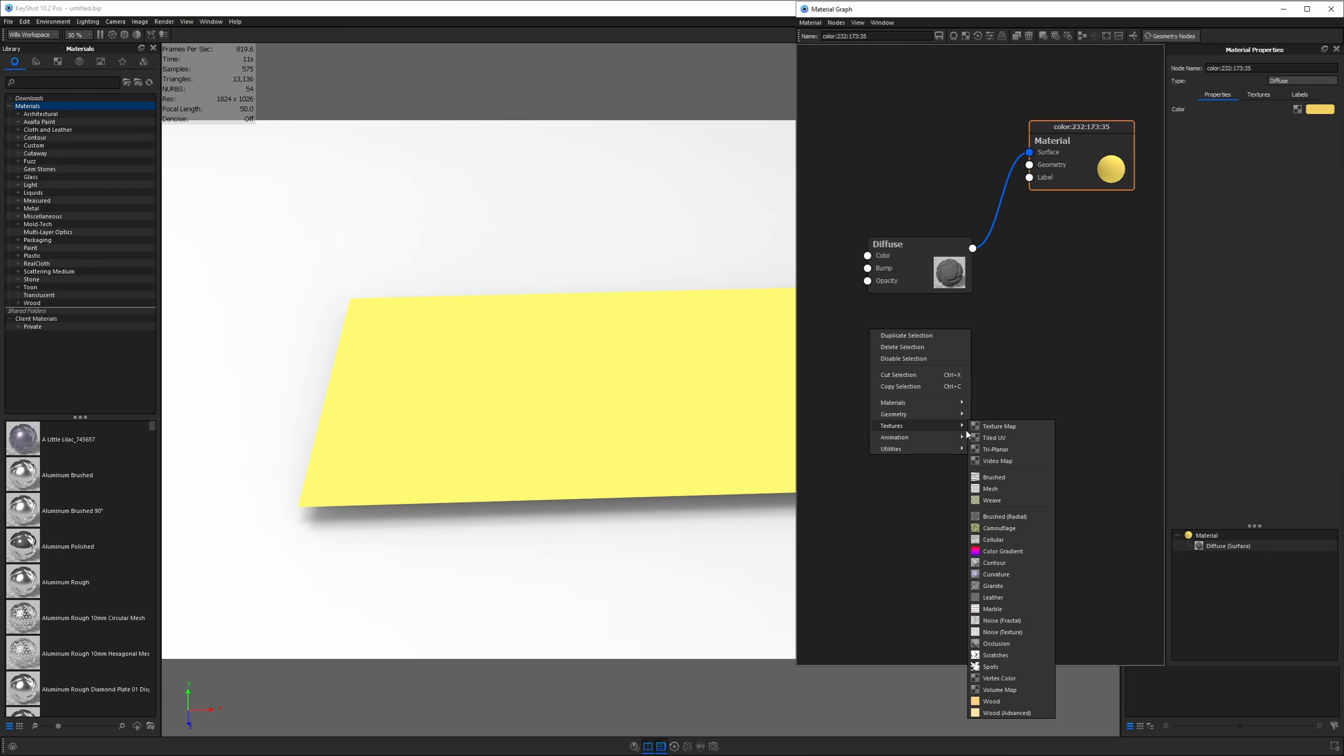
pyautogui.click(993, 460)
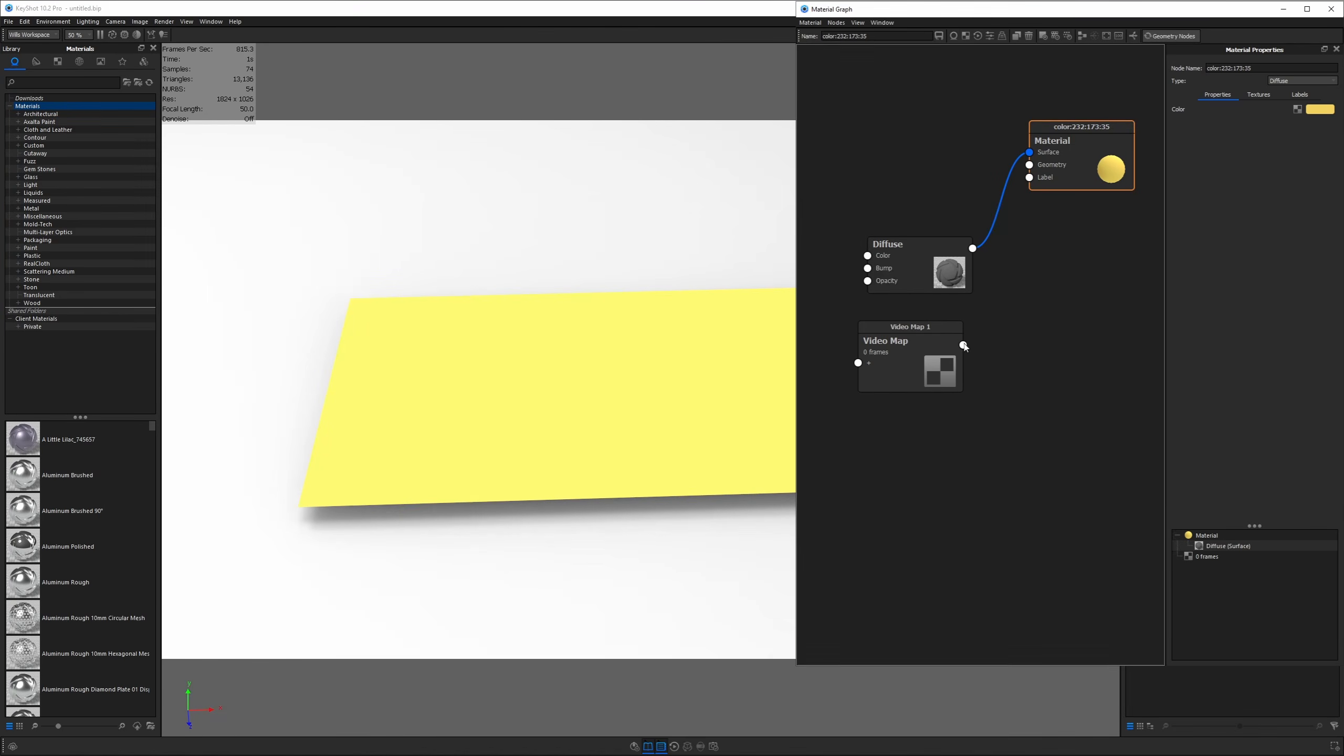
# Connect Video Map 1's output to the Diffuse Color input, turning the panel black
pyautogui.moveTo(963, 344); pyautogui.dragTo(868, 256)
pyautogui.moveTo(627, 321); pyautogui.dragTo(506, 332)
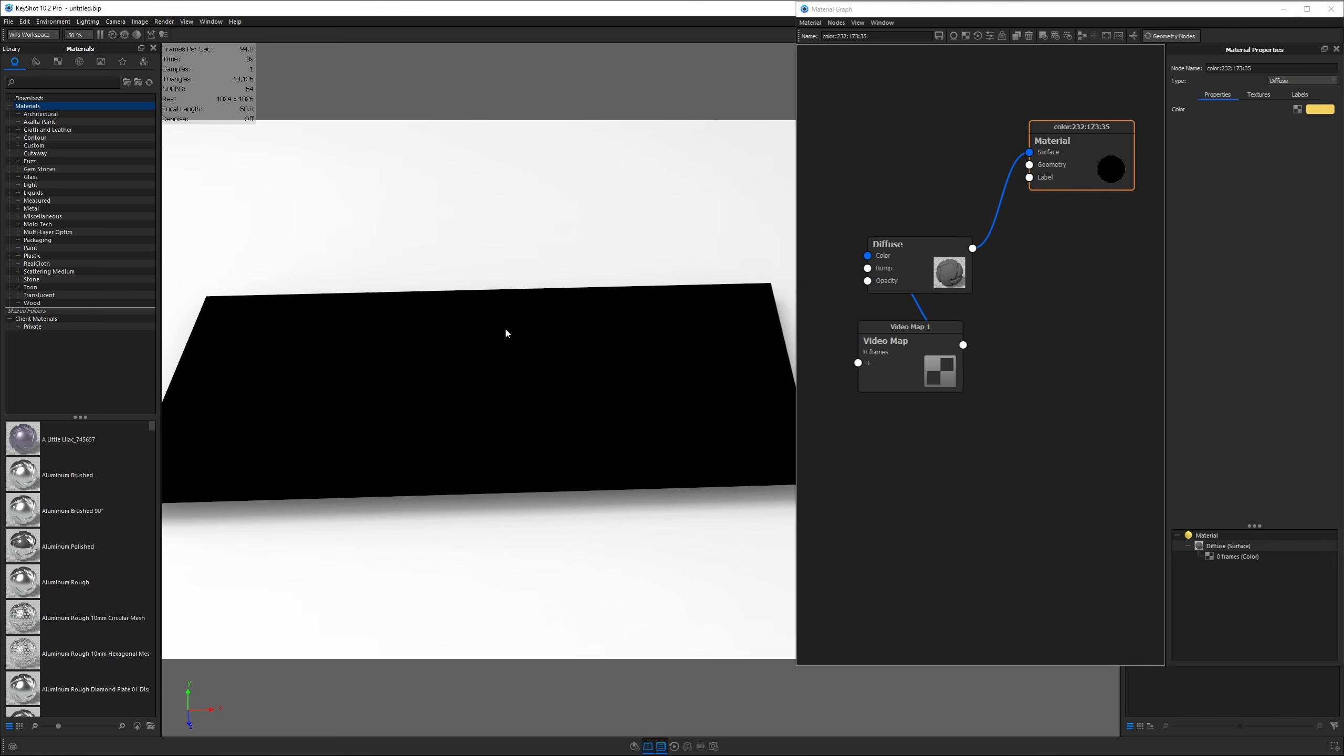
# Load slomo fireworks.mov from WGD Video Map Tut Project Files into the Video Map's frames
pyautogui.click(903, 353)
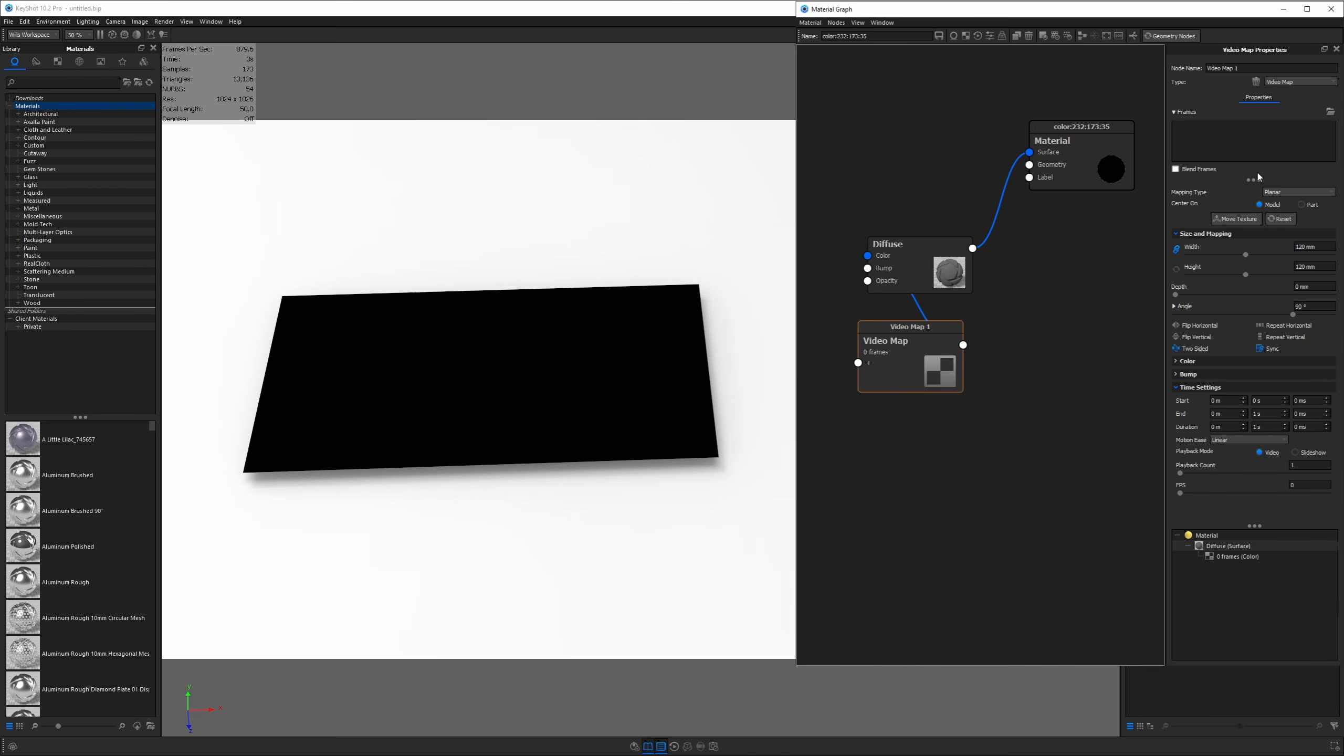
pyautogui.click(1330, 112)
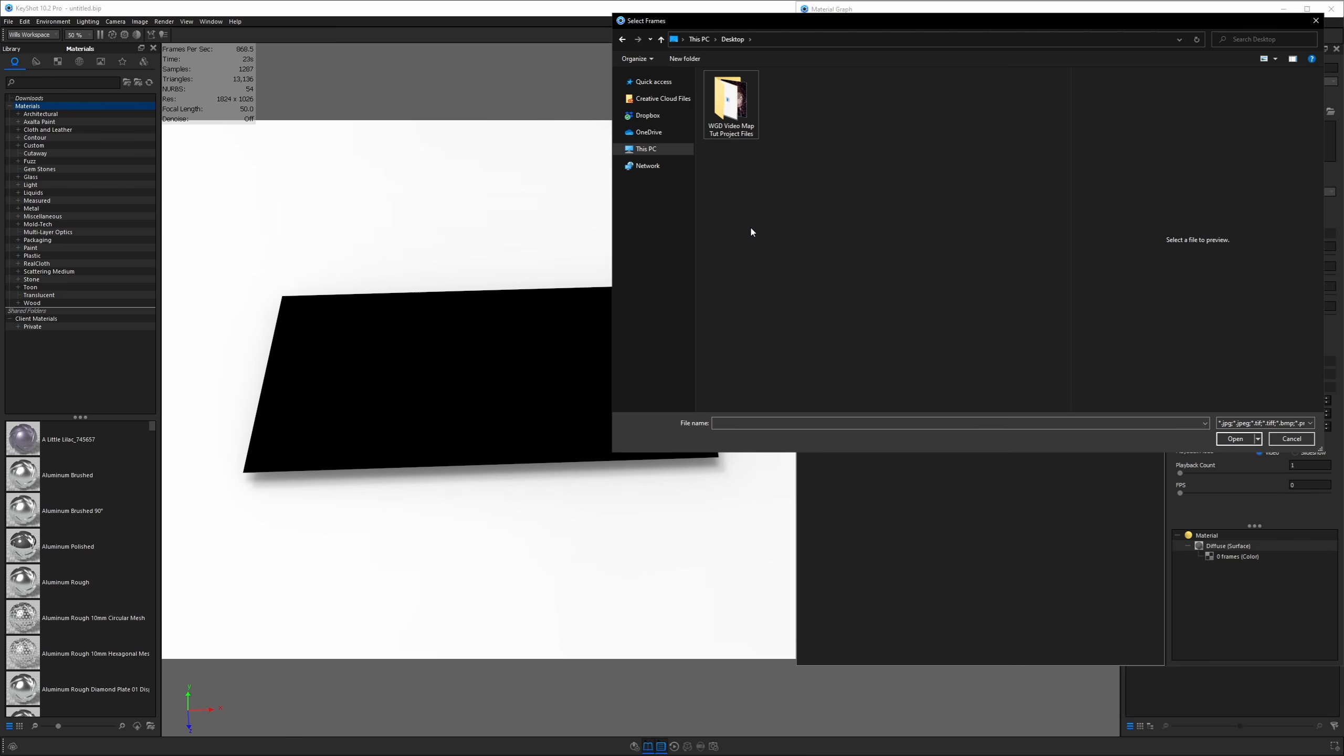
pyautogui.doubleClick(732, 113)
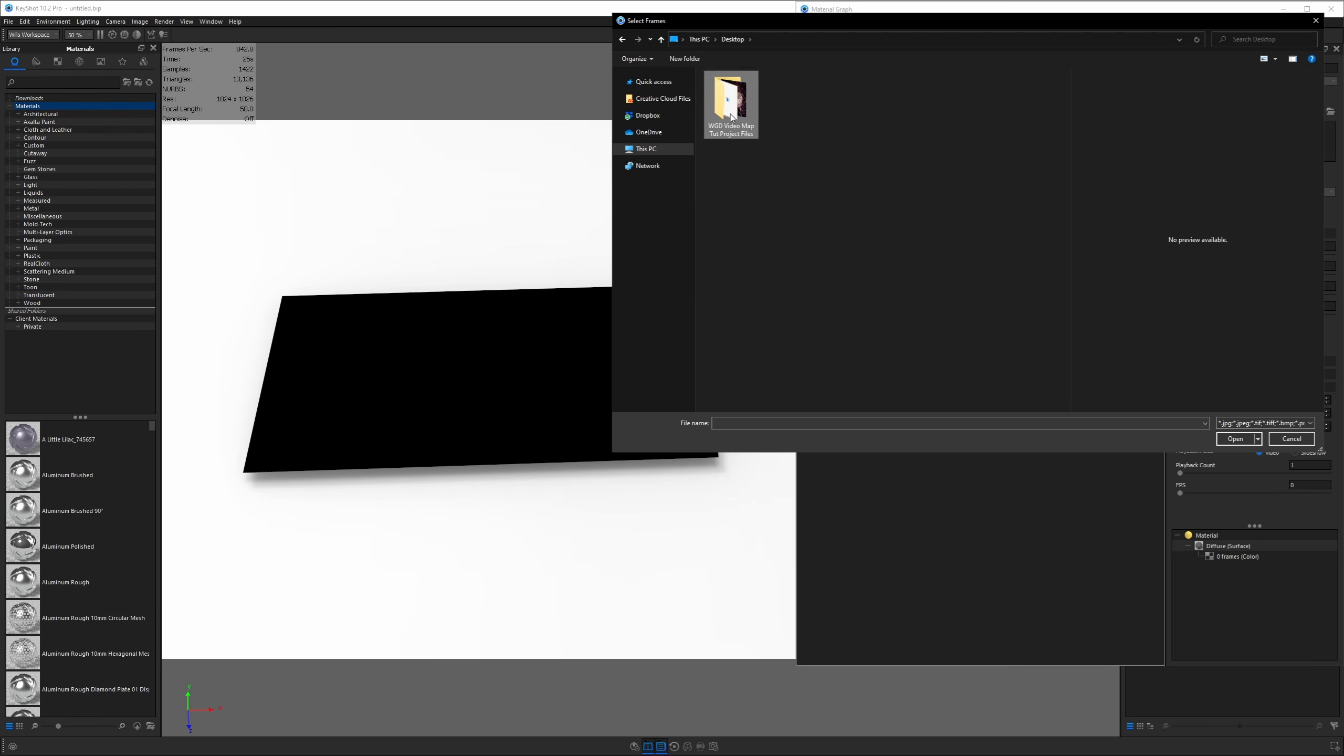
pyautogui.click(728, 108)
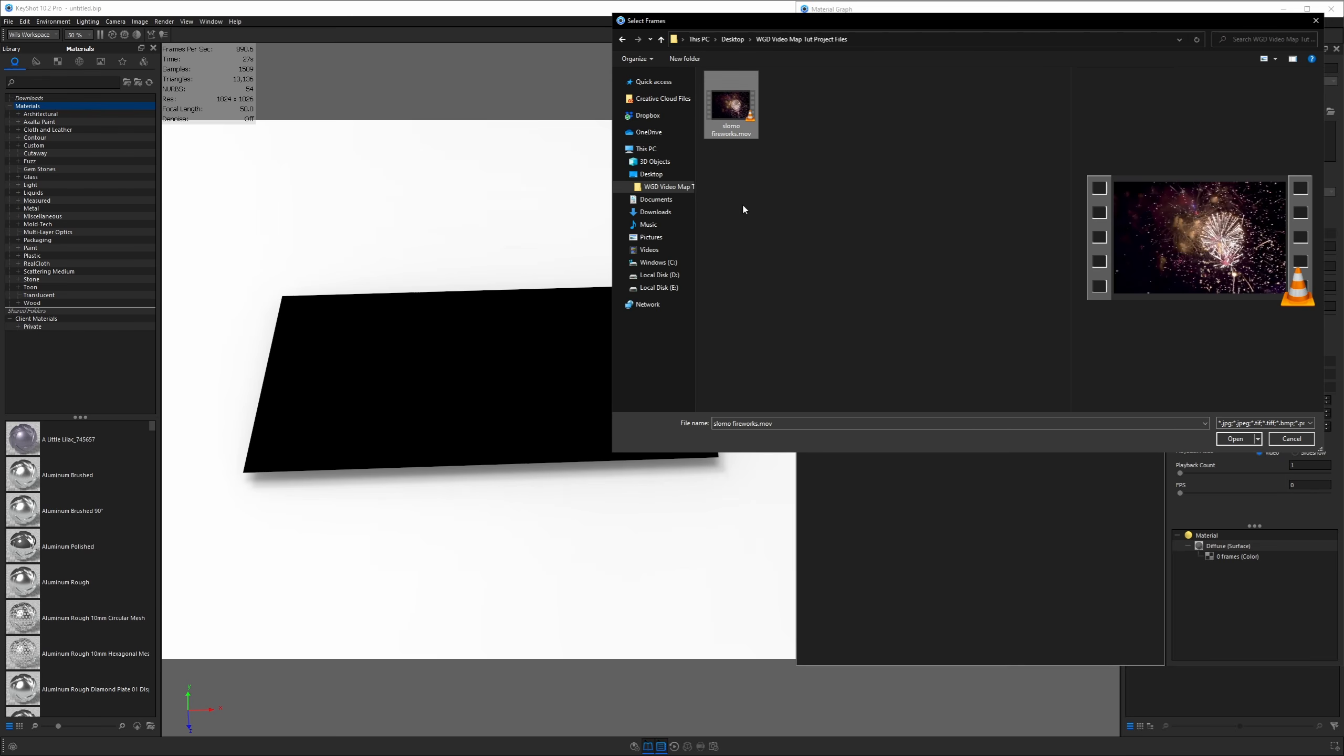
pyautogui.click(1232, 440)
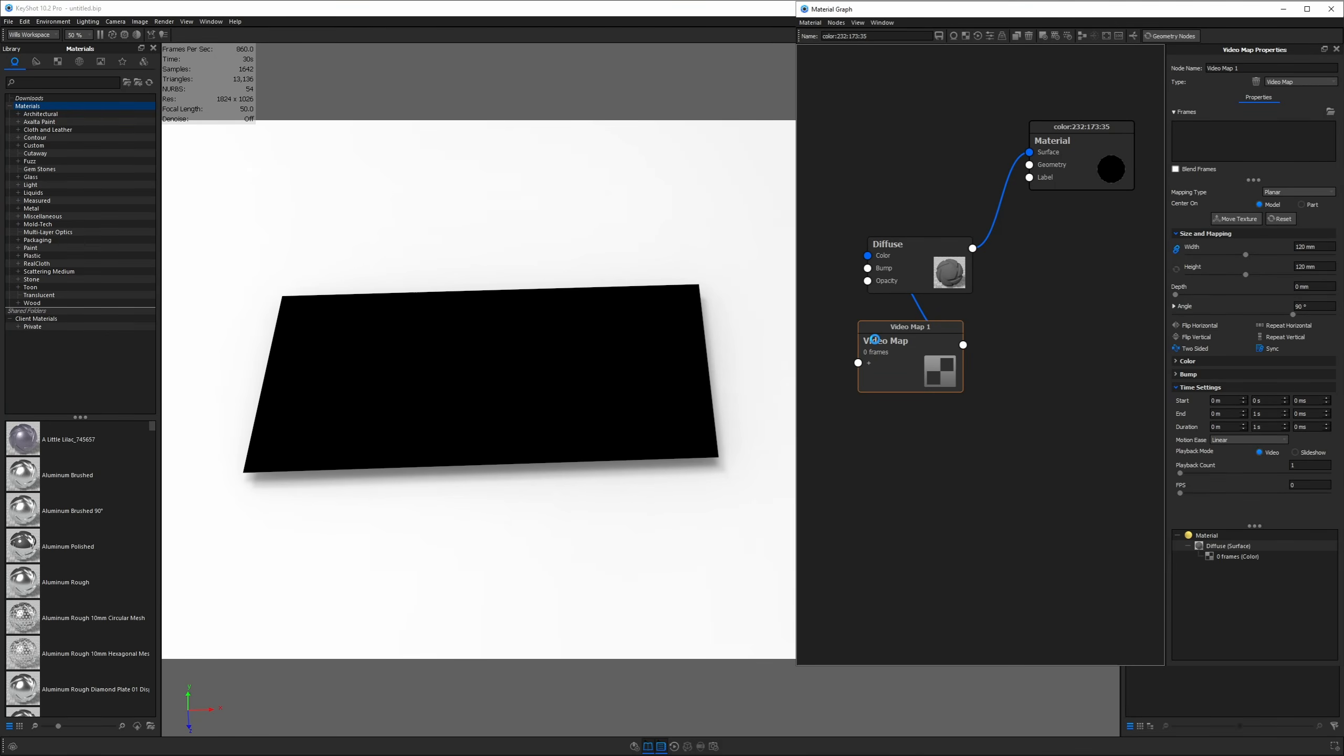
pyautogui.moveTo(1007, 304); pyautogui.dragTo(528, 152)
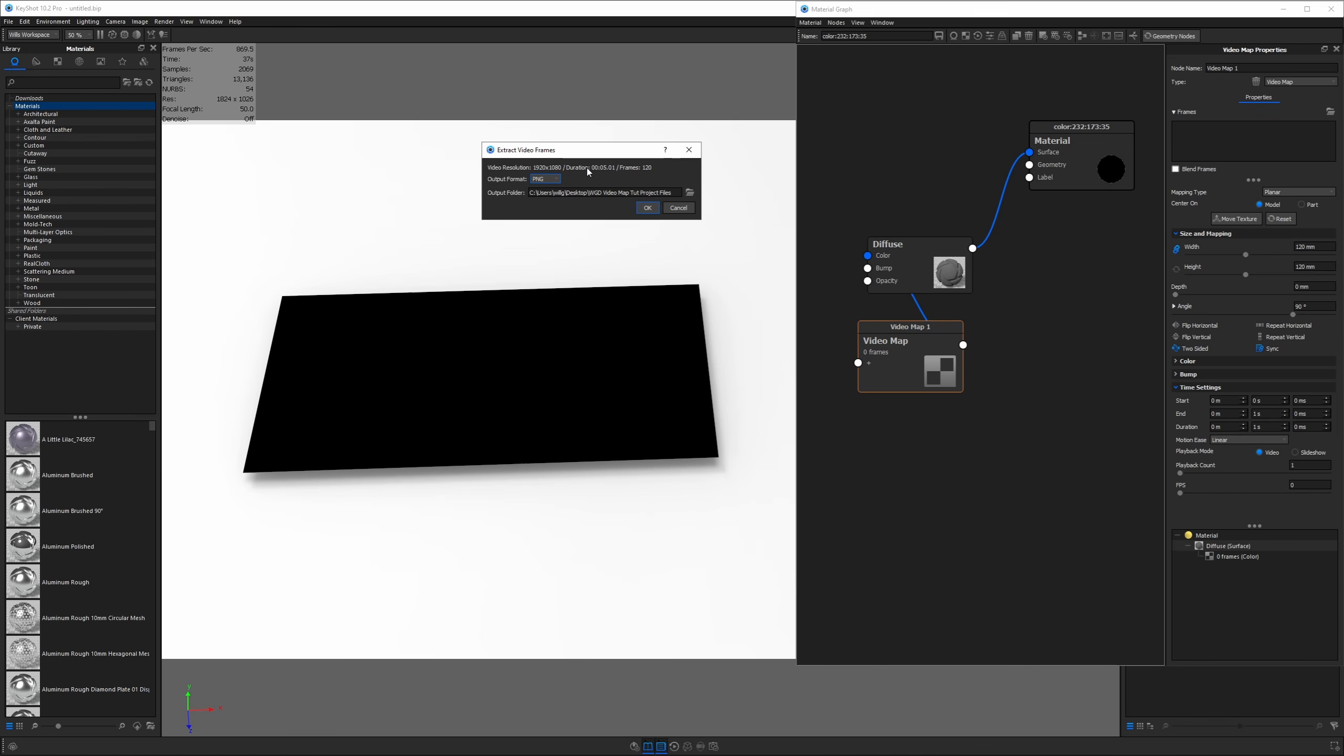
# Keep PNG output and make a new 'slomo fireworks frames' folder the extraction output folder
pyautogui.click(553, 179)
pyautogui.click(553, 187)
pyautogui.click(689, 193)
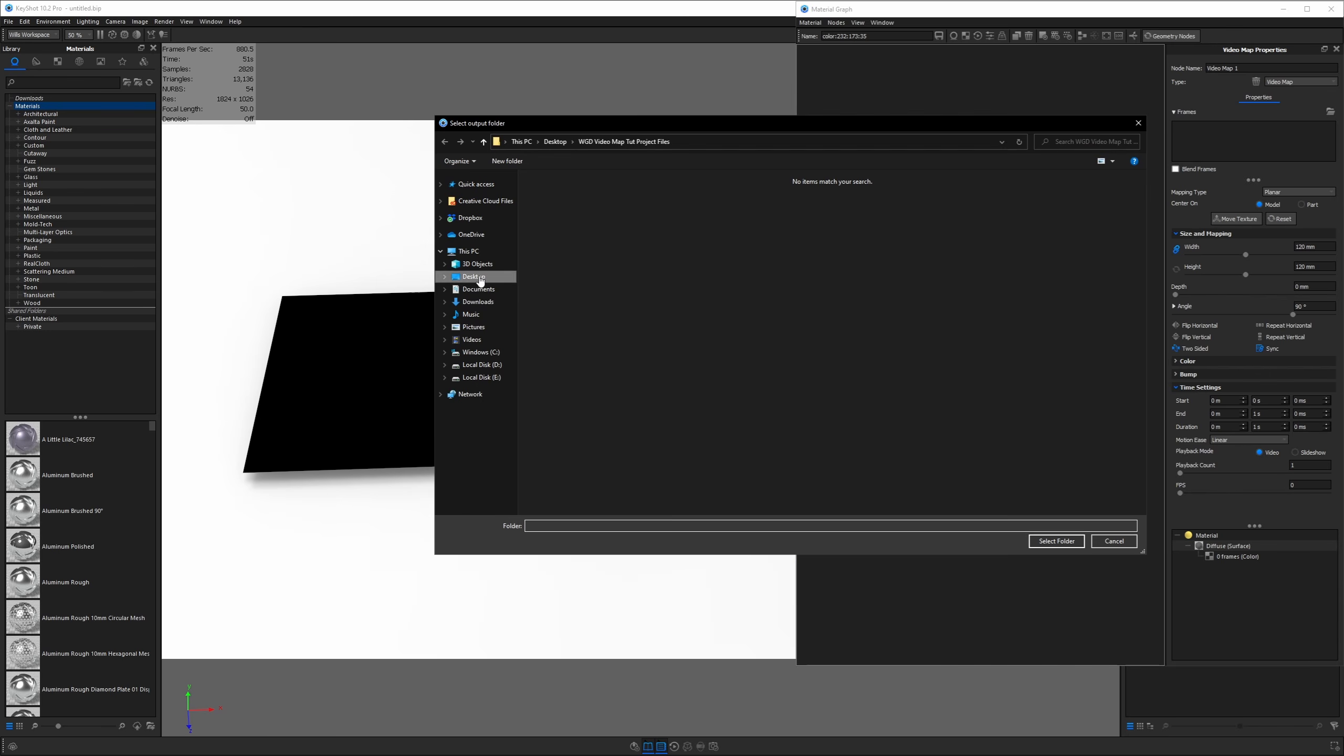
pyautogui.rightClick(560, 197)
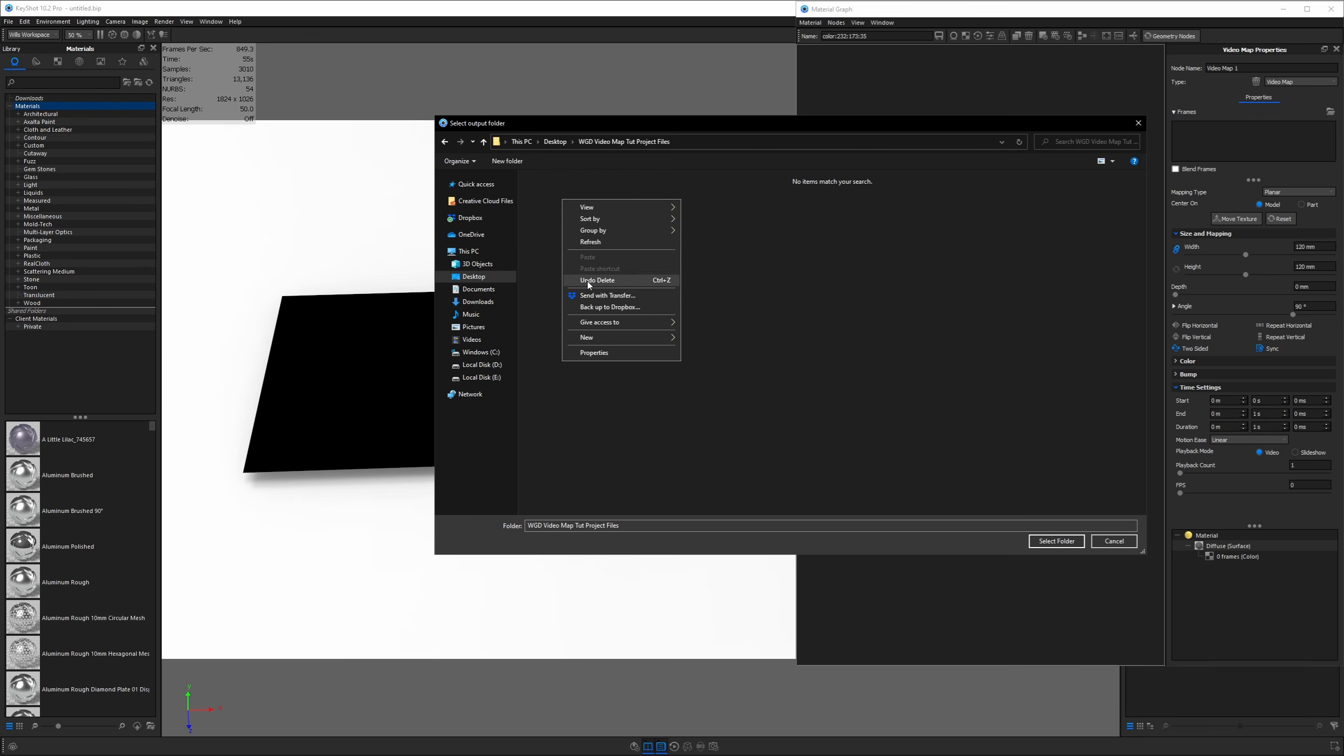
pyautogui.moveTo(635, 339)
pyautogui.click(694, 338)
pyautogui.write('slo')
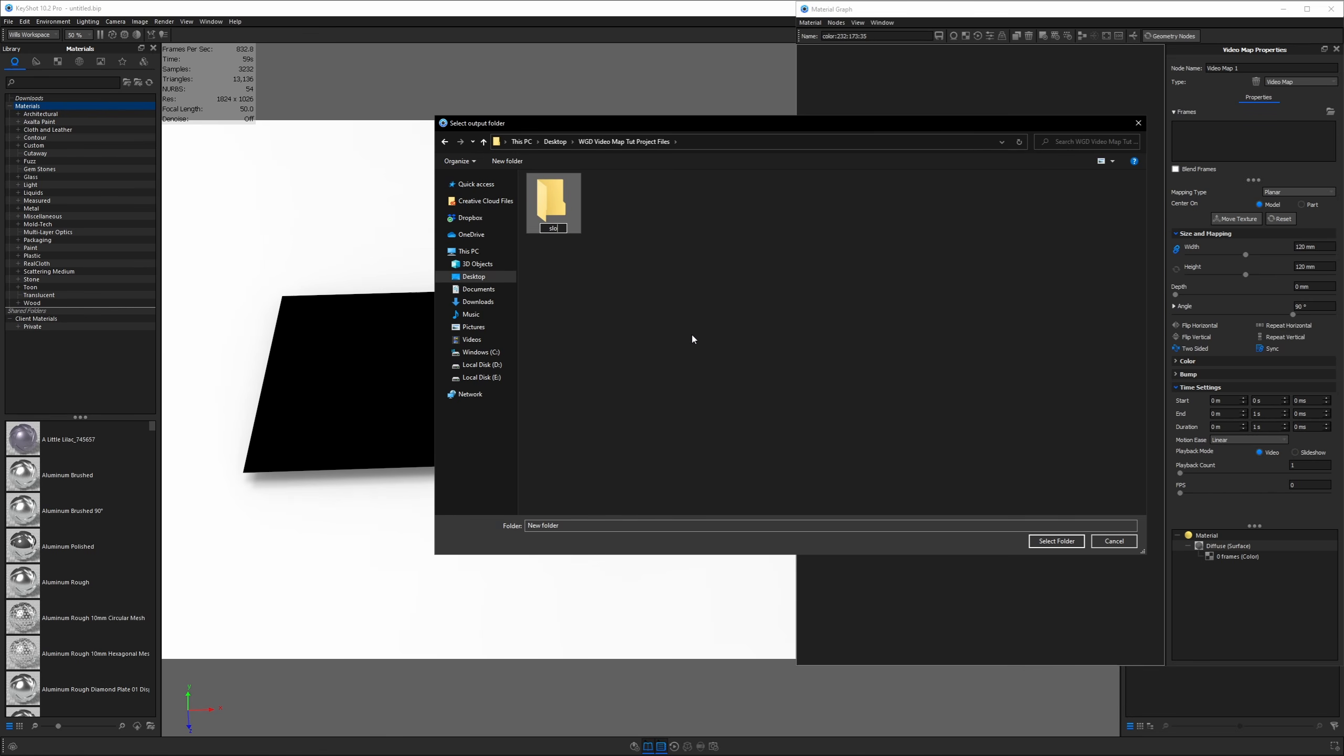
pyautogui.write('mo fireworks frames')
pyautogui.press('Return')
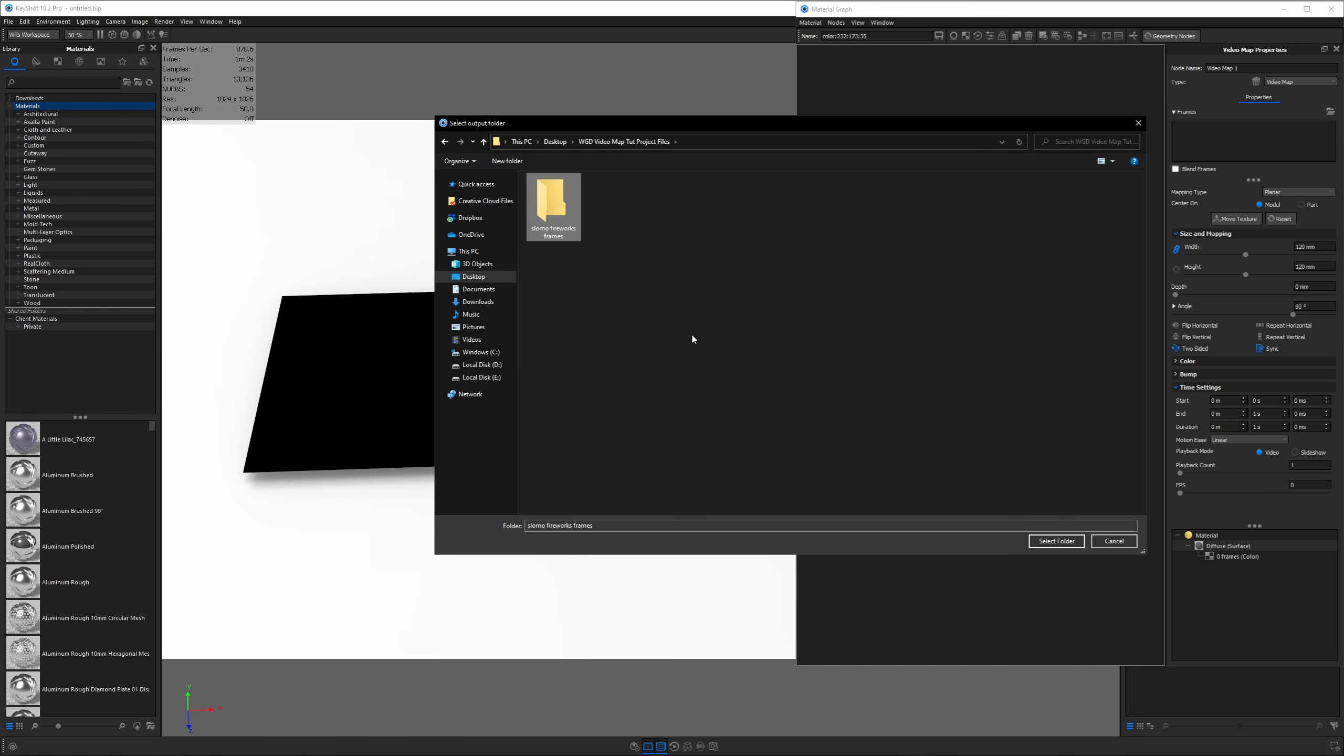
pyautogui.doubleClick(551, 211)
pyautogui.click(1057, 541)
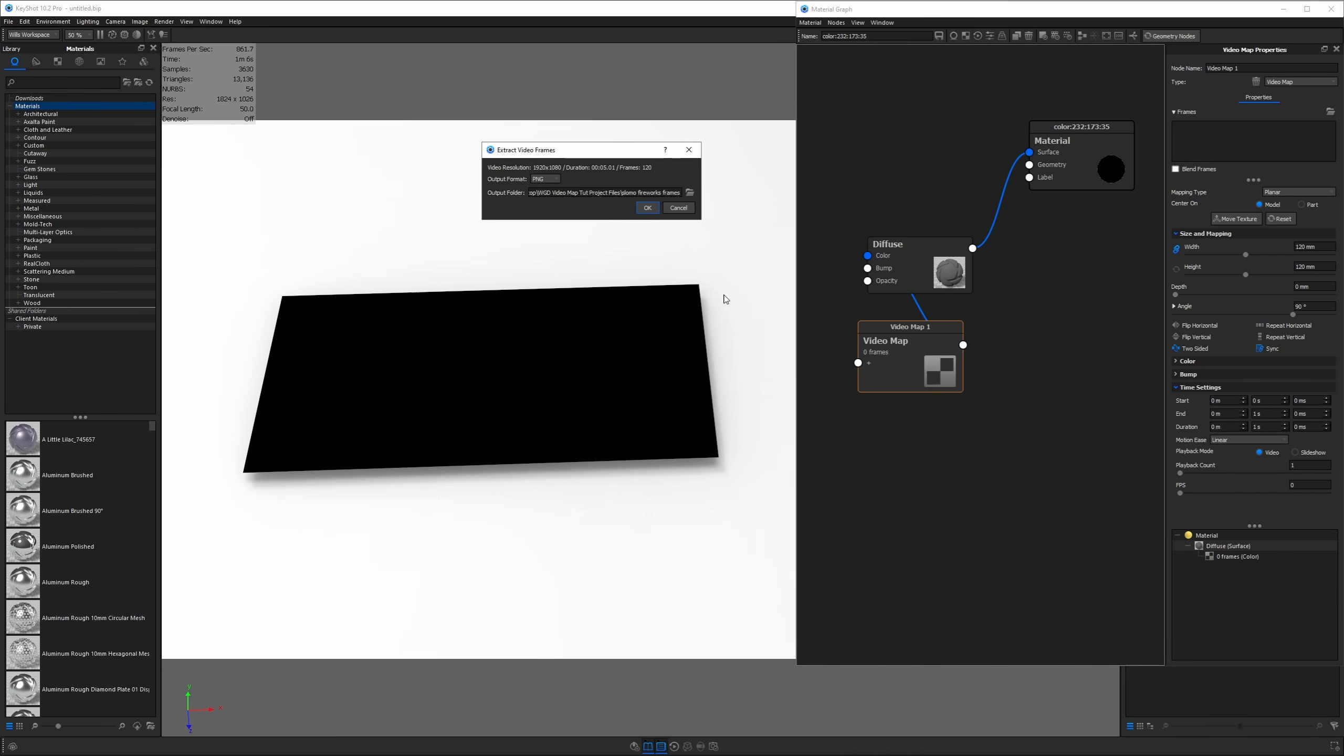
# Extract the frames, rotate the fireworks texture to -90°, and leave Flip Horizontal off
pyautogui.click(648, 208)
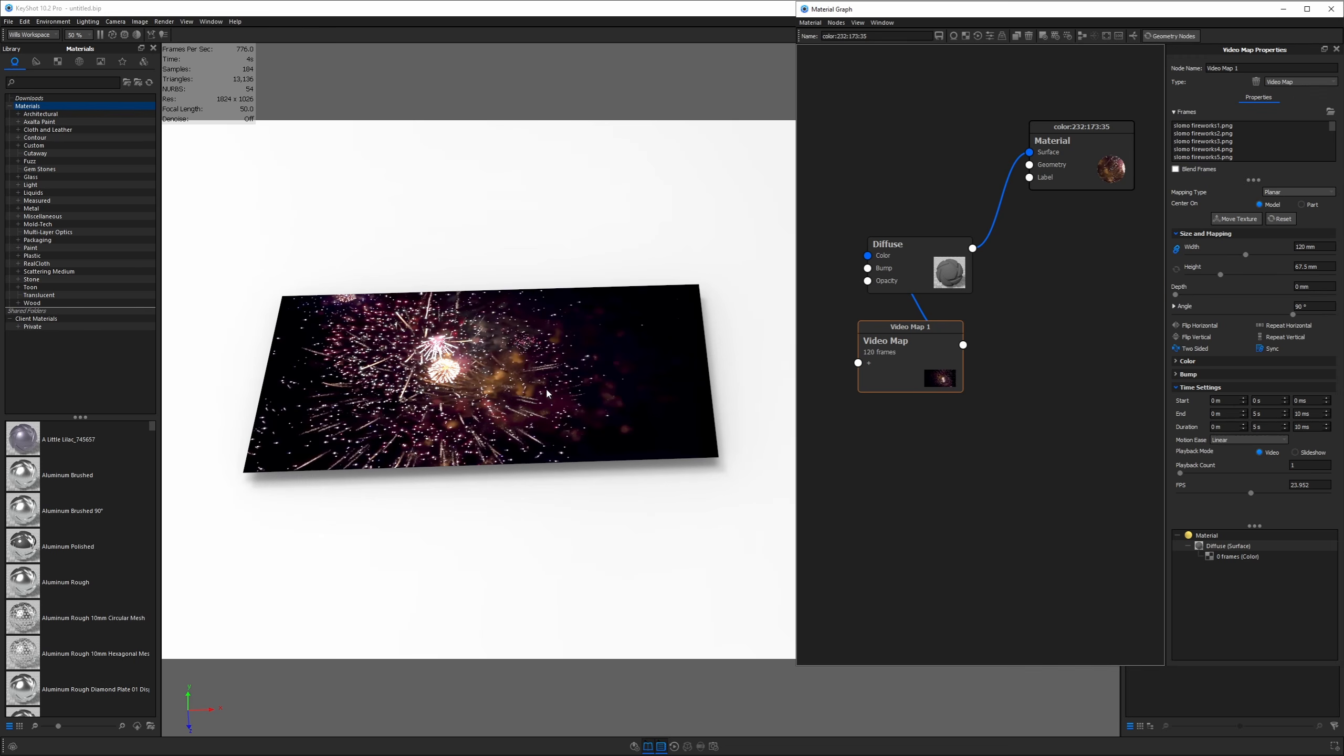
pyautogui.click(1222, 219)
pyautogui.click(597, 712)
pyautogui.moveTo(600, 601); pyautogui.dragTo(557, 582)
pyautogui.moveTo(514, 425); pyautogui.dragTo(462, 316)
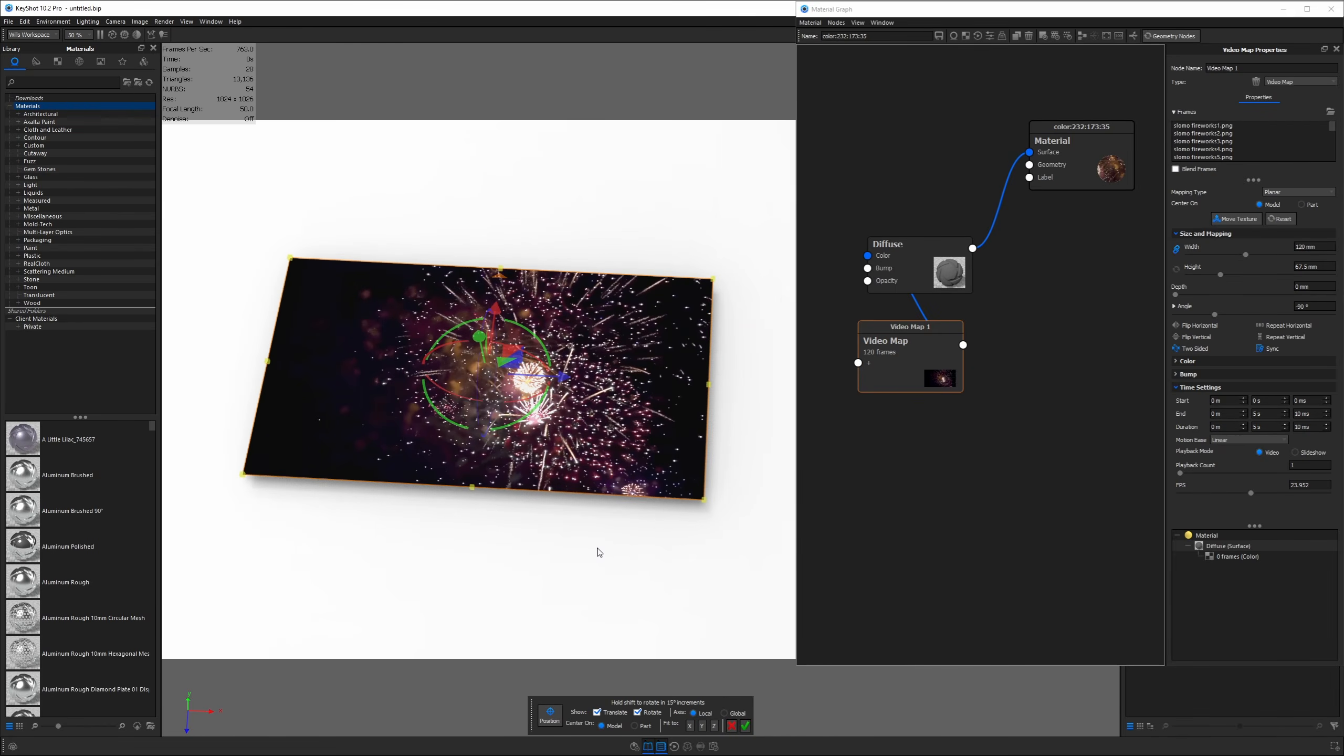
pyautogui.click(745, 726)
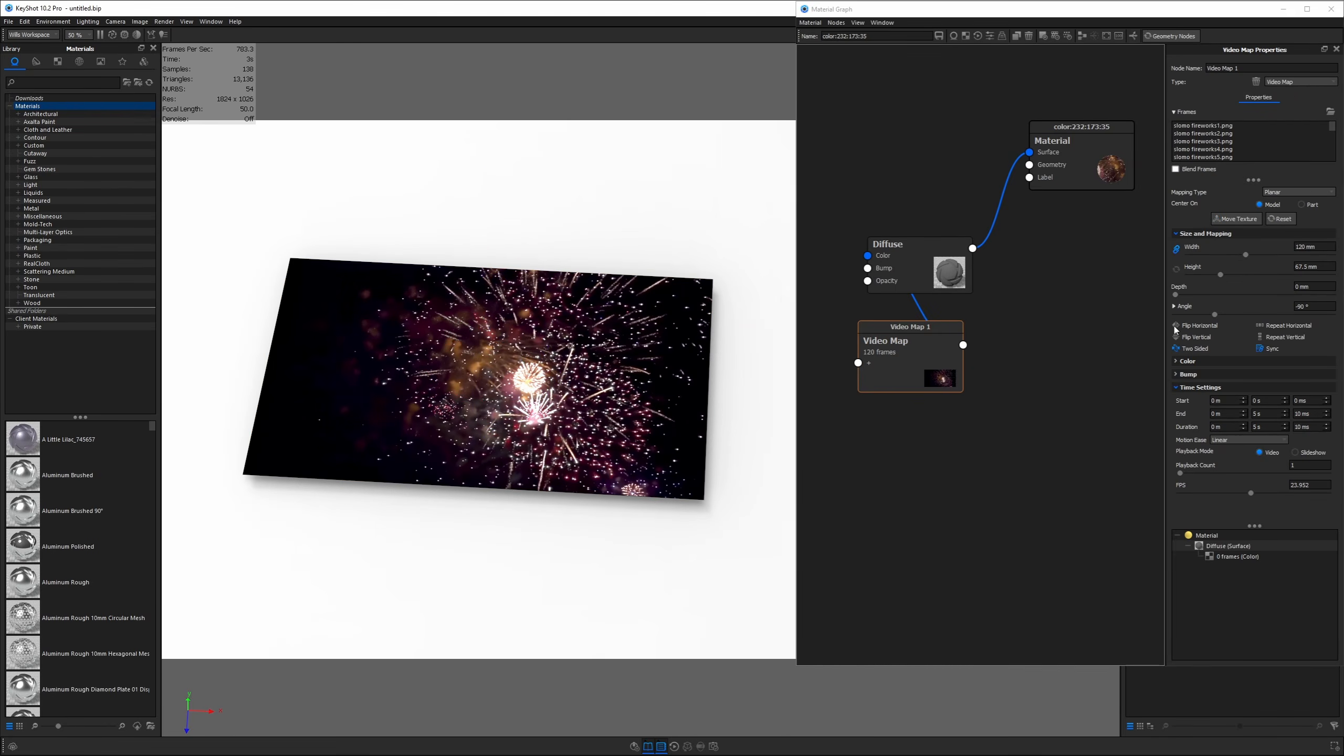
pyautogui.click(1191, 326)
pyautogui.click(1191, 326)
# Open the Animation timeline, scrub the video map track to frame 39, and check Time Settings
pyautogui.click(675, 749)
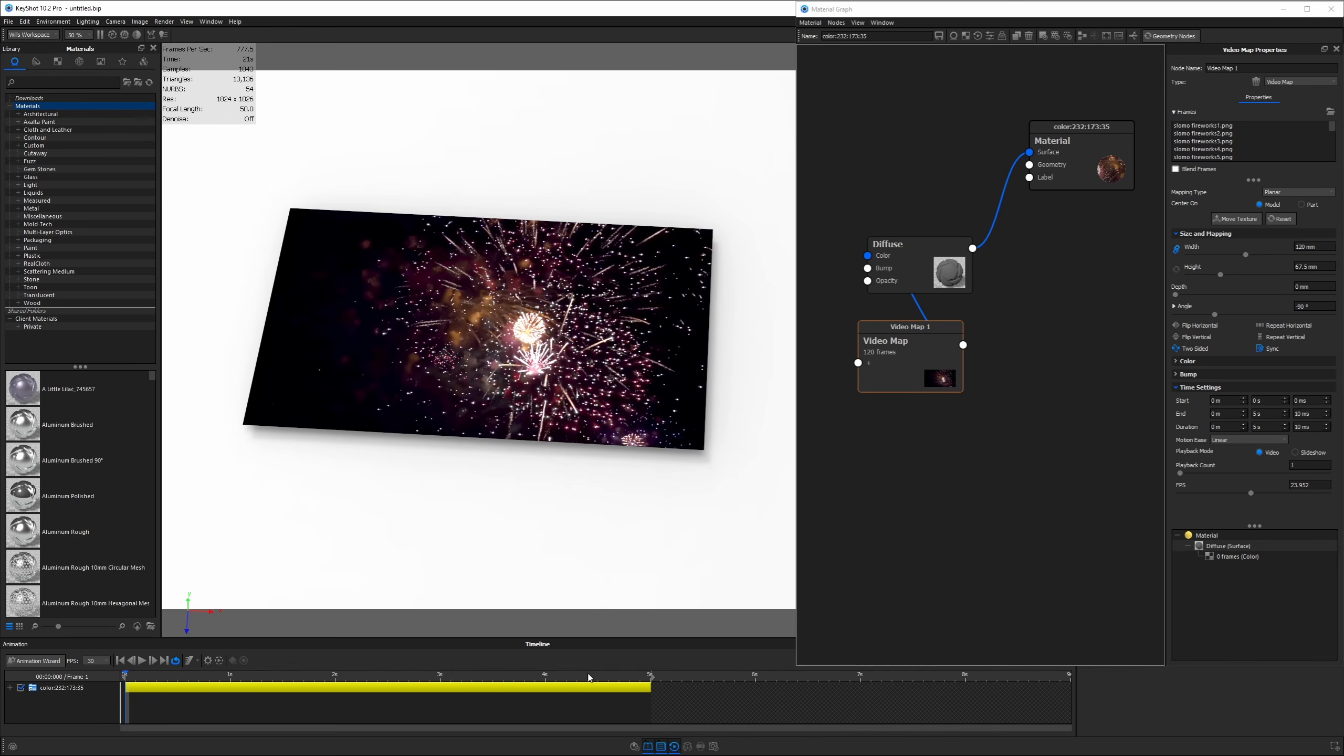
pyautogui.click(265, 685)
pyautogui.moveTo(128, 676); pyautogui.dragTo(391, 677)
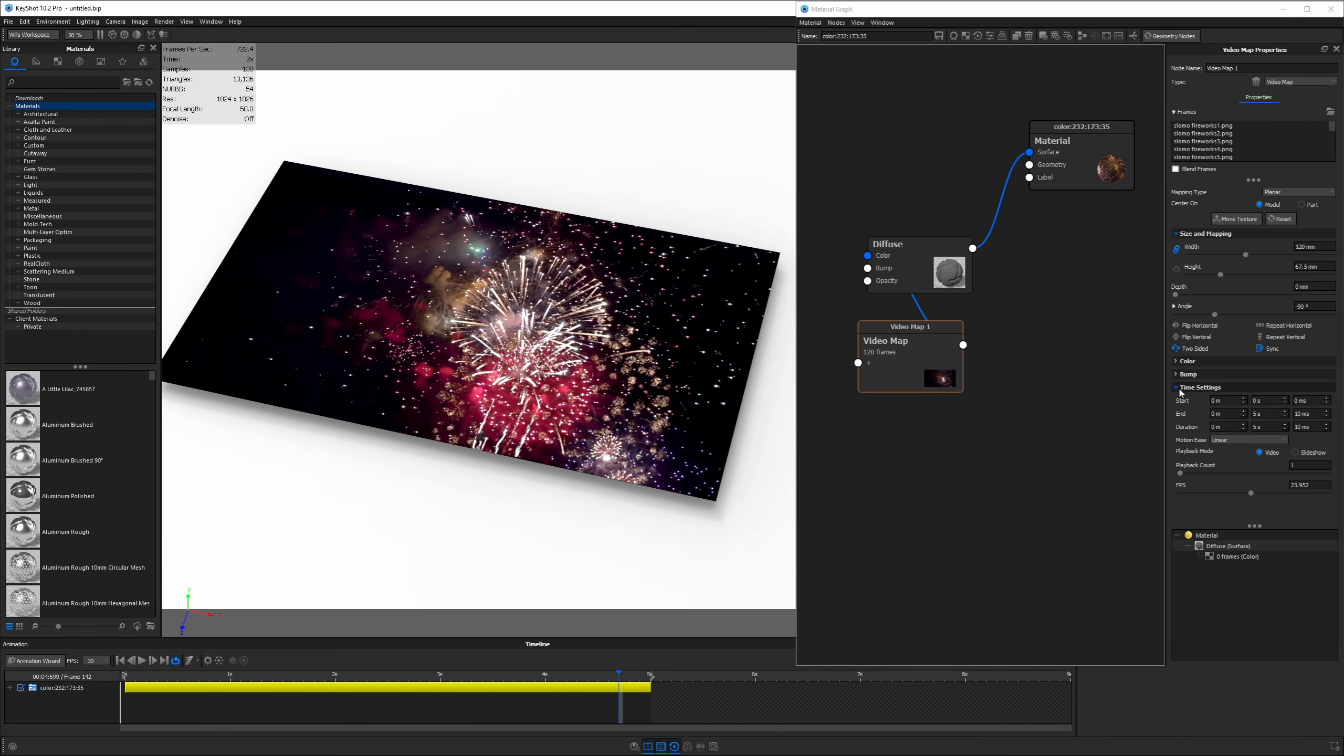
pyautogui.click(1178, 388)
pyautogui.click(1178, 387)
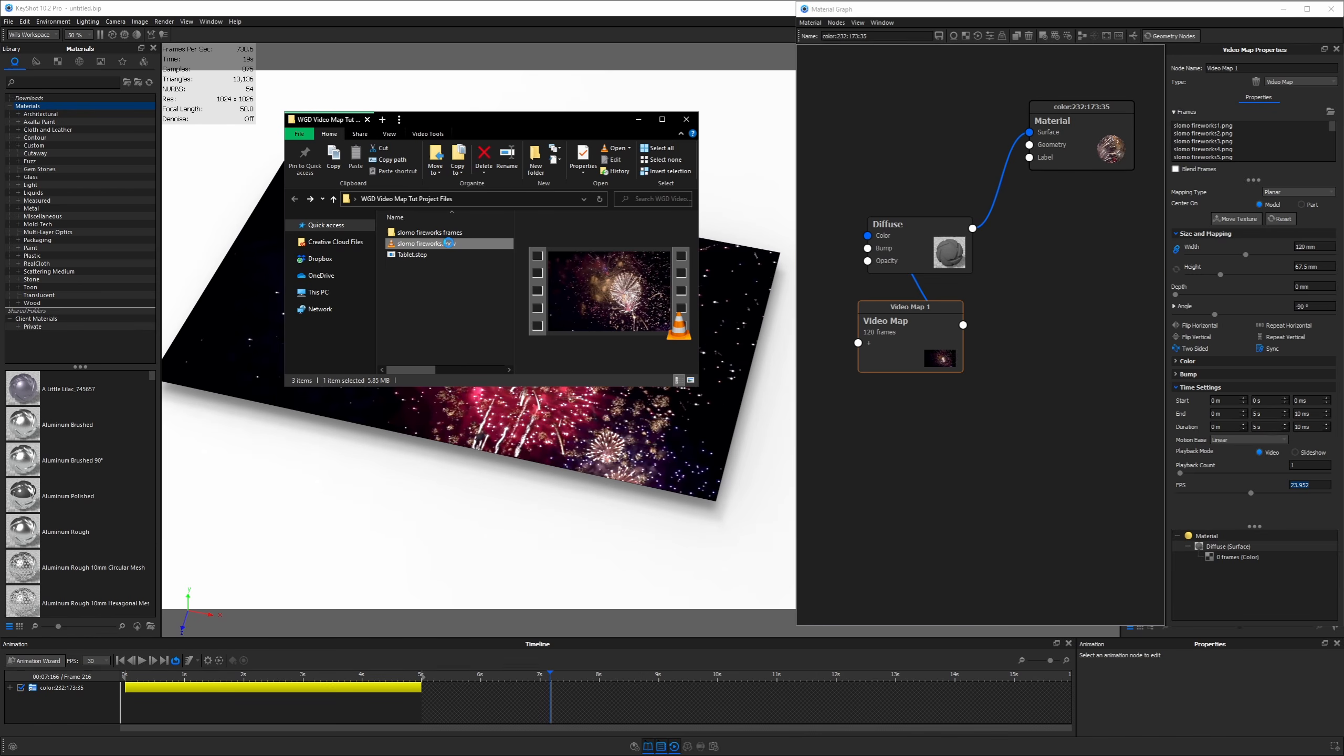
# Check slomo fireworks.mov's Details in File Explorer, showing a 23.98 frames/second rate
pyautogui.rightClick(449, 244)
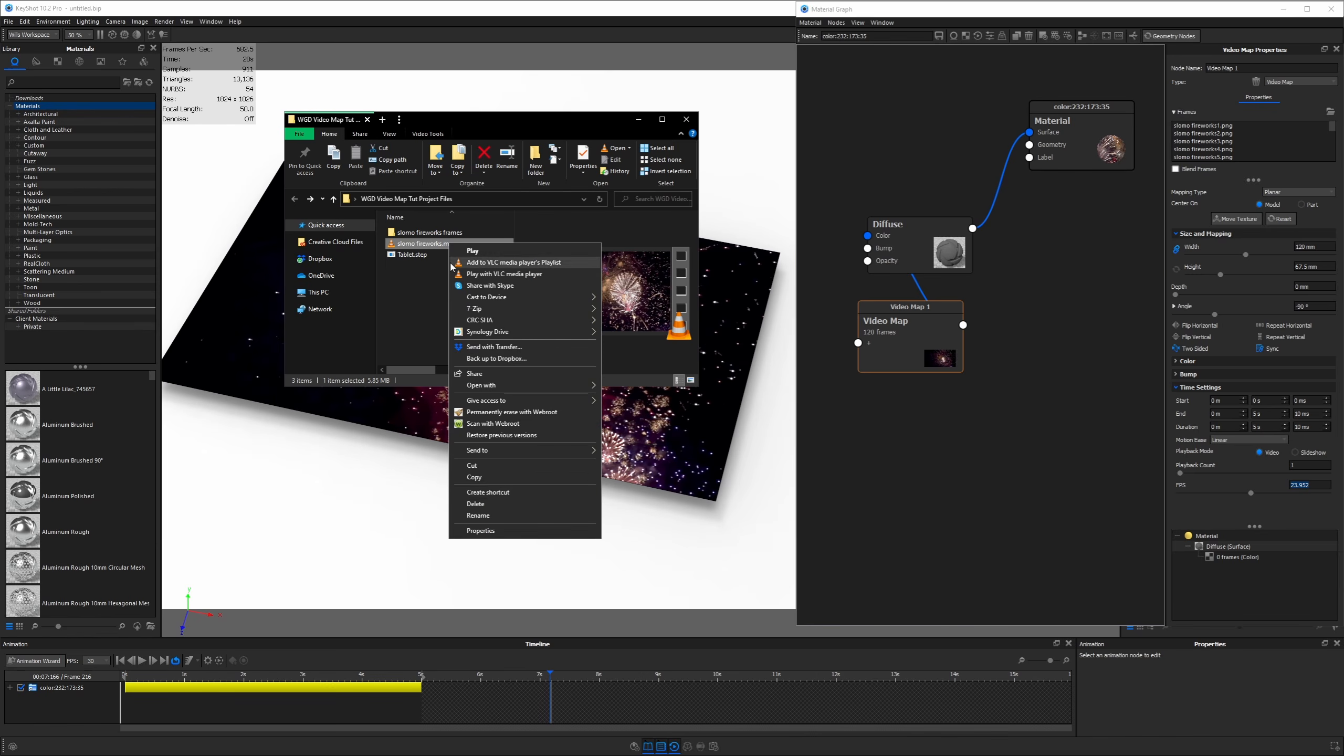
pyautogui.click(507, 532)
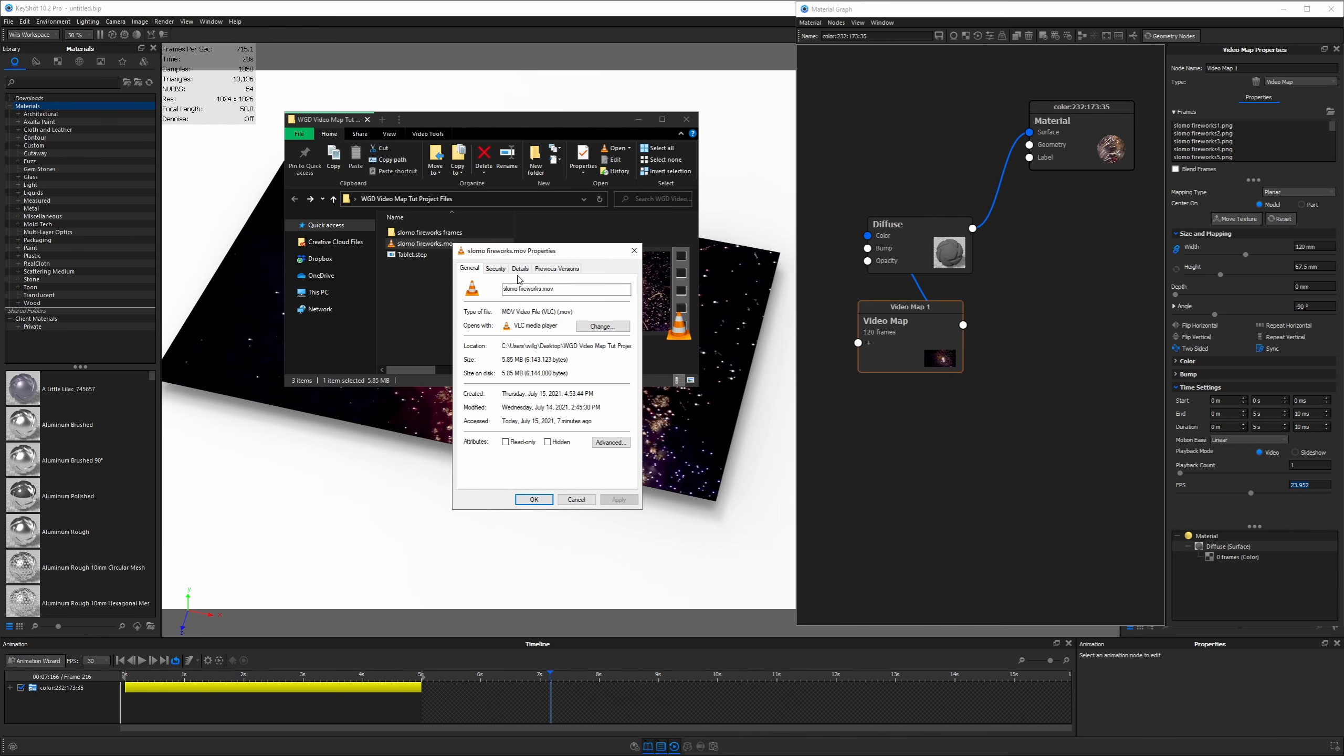
pyautogui.click(520, 268)
pyautogui.click(516, 419)
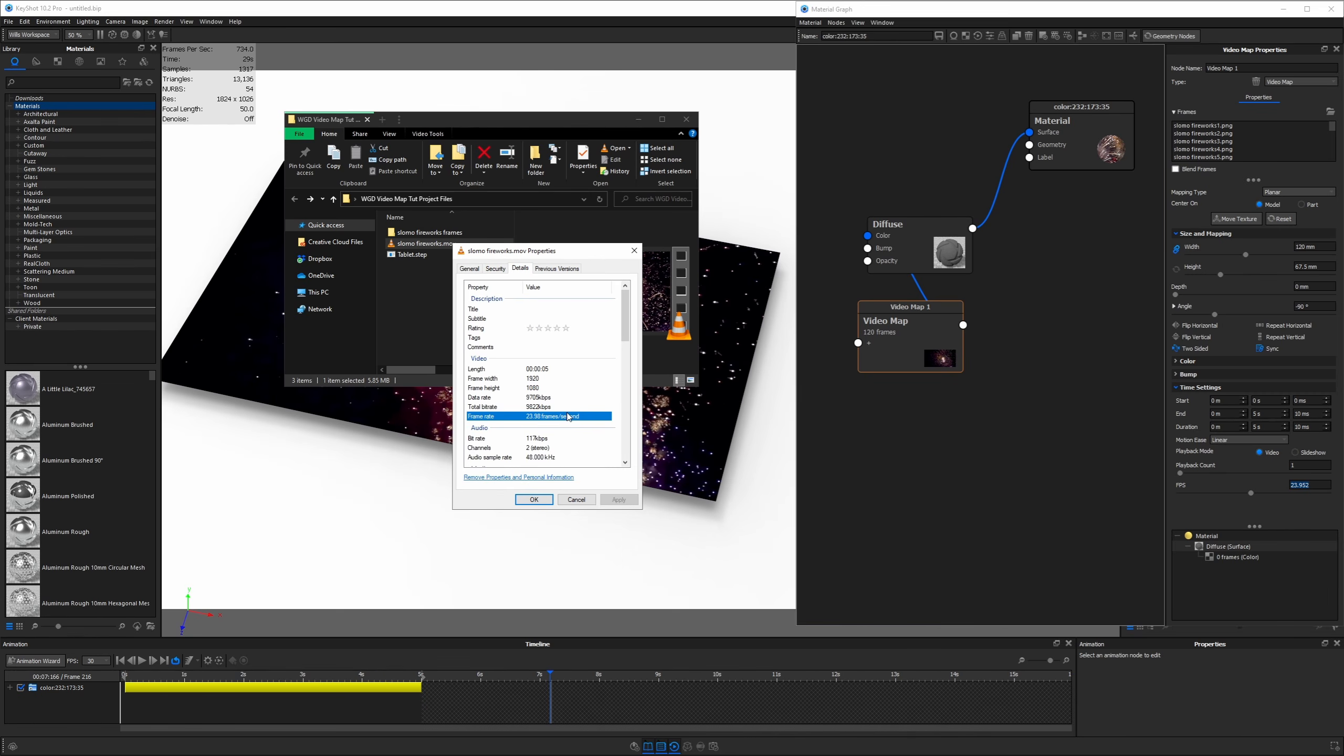
pyautogui.click(534, 500)
# Set the video map FPS to 23.98 and scrub the animation to about 4.9 seconds
pyautogui.click(1316, 485)
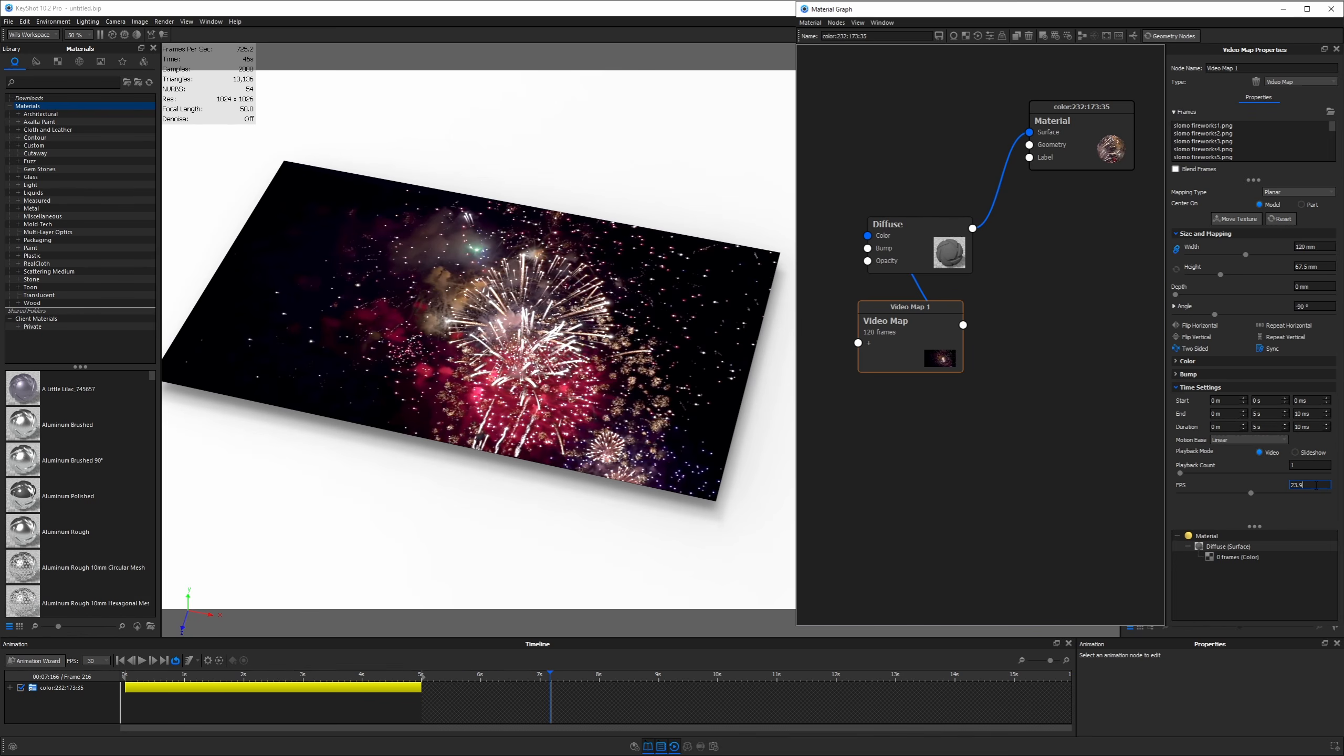
pyautogui.press('Return')
pyautogui.moveTo(132, 679); pyautogui.dragTo(455, 684)
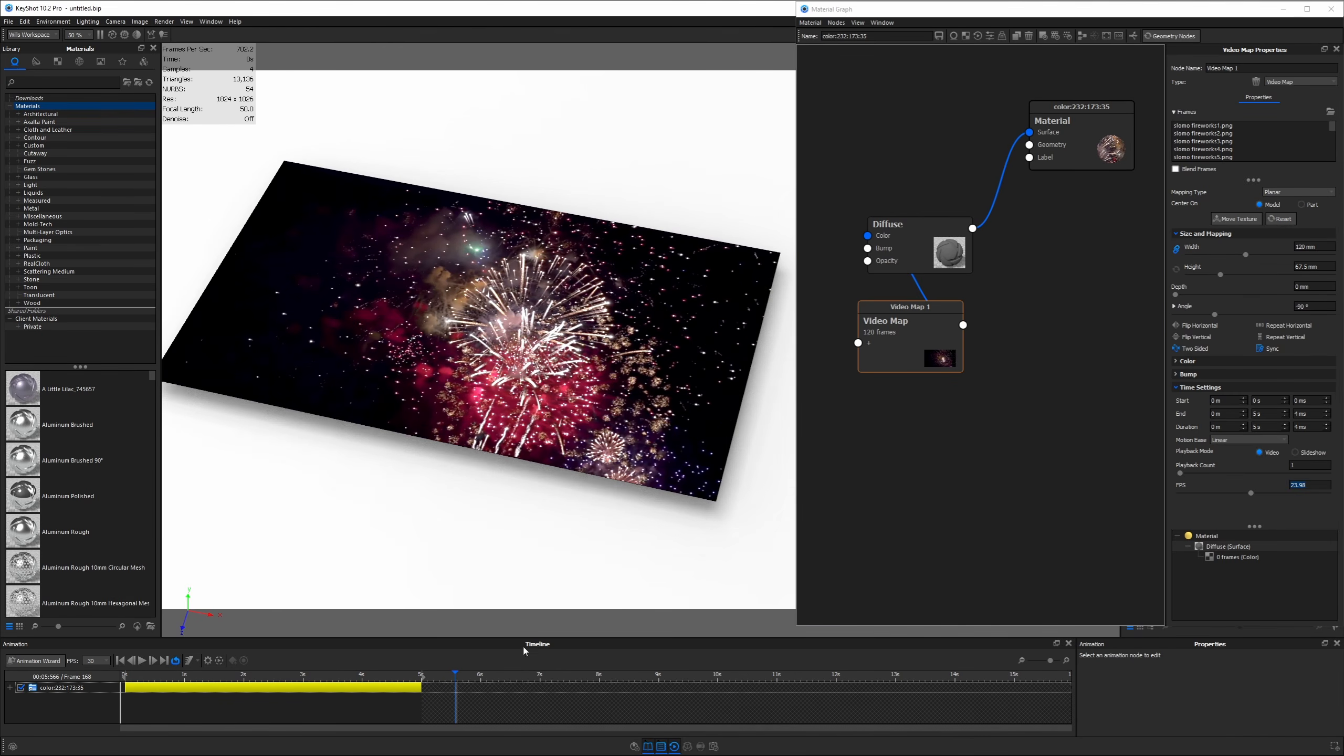
# Change the animation frame rate from 30 to 24 FPS and scrub to frame 32
pyautogui.click(107, 662)
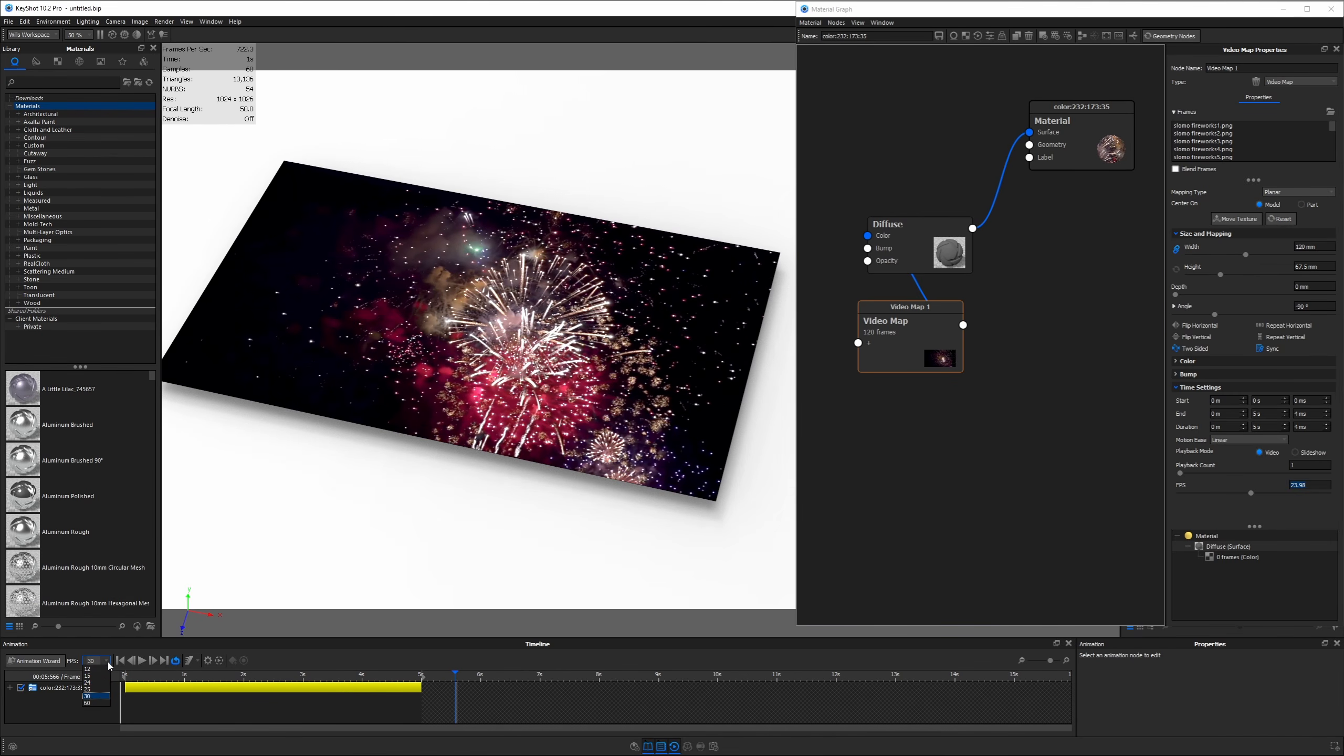
pyautogui.click(97, 683)
pyautogui.click(126, 678)
pyautogui.moveTo(129, 675); pyautogui.dragTo(387, 672)
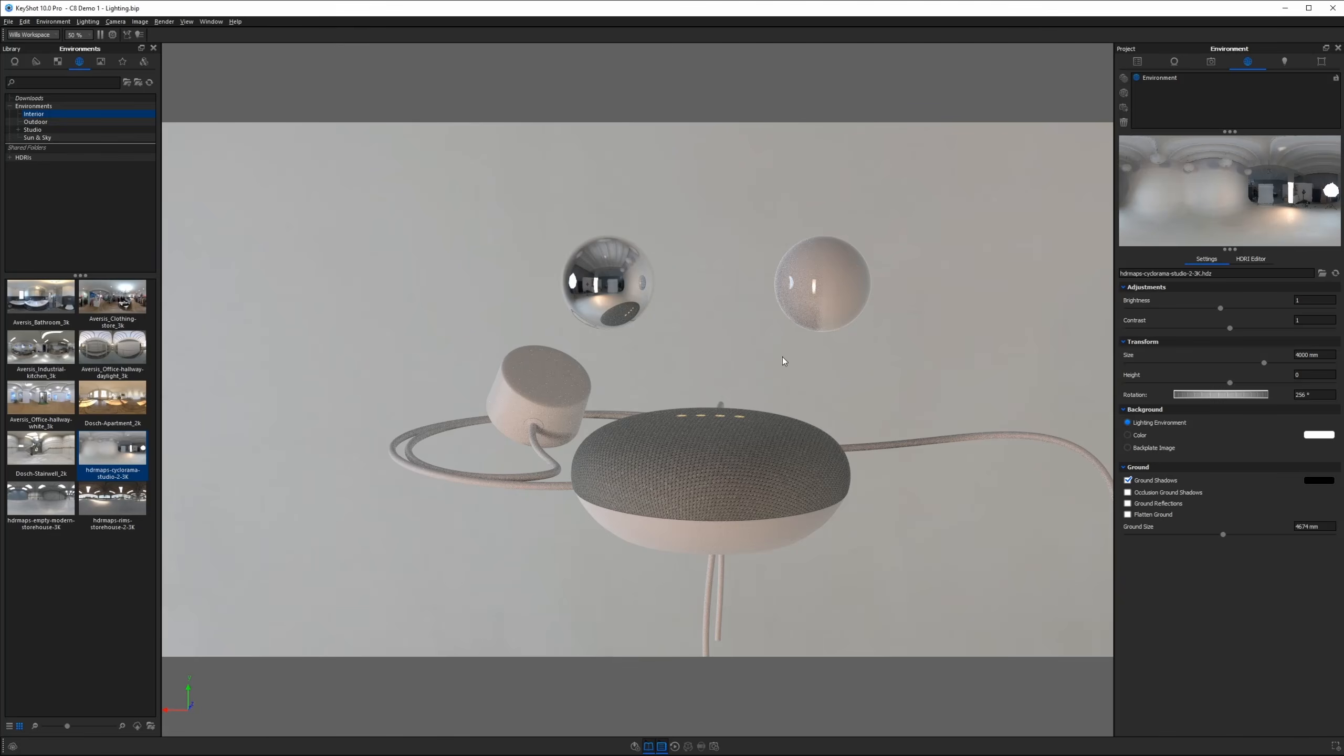
# Rotate the lighting environment to 70° and hide the area light's glowing sphere from the camera
pyautogui.moveTo(1186, 395); pyautogui.dragTo(1243, 395)
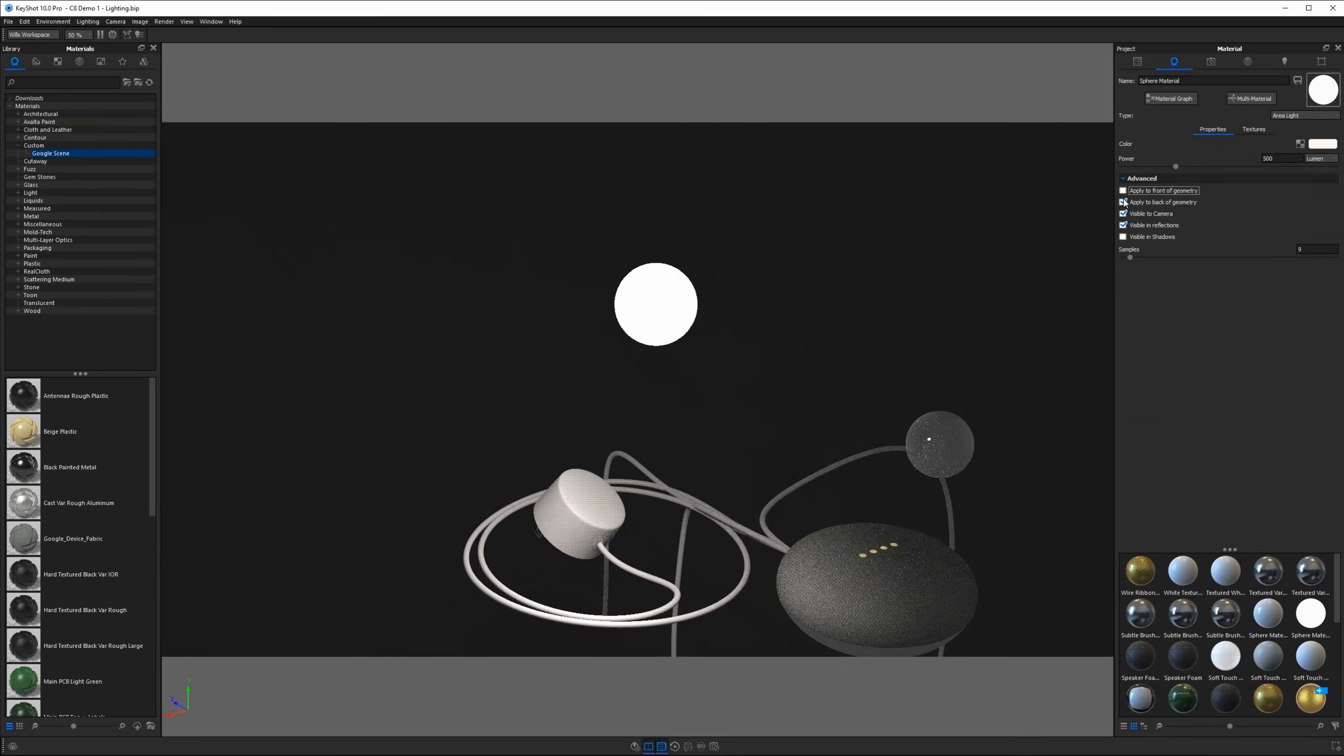
pyautogui.click(1124, 202)
pyautogui.click(1123, 201)
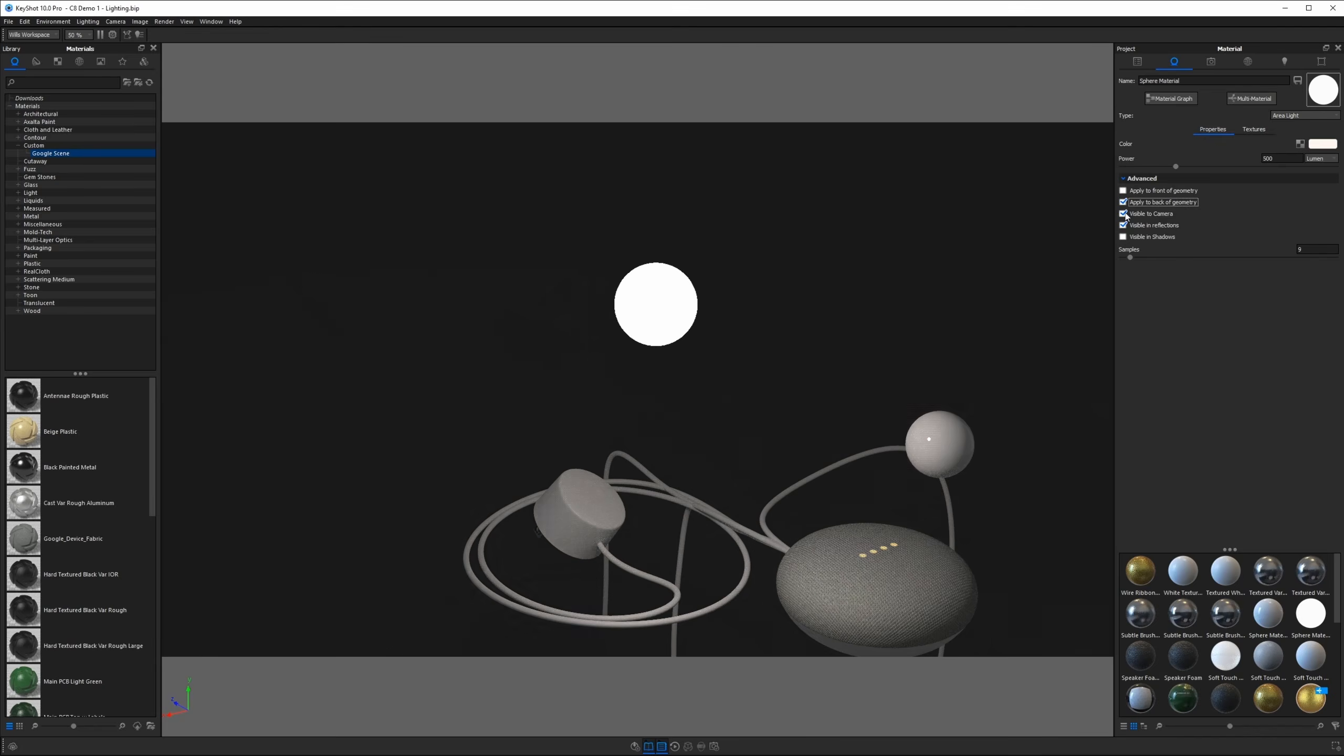
pyautogui.click(1124, 213)
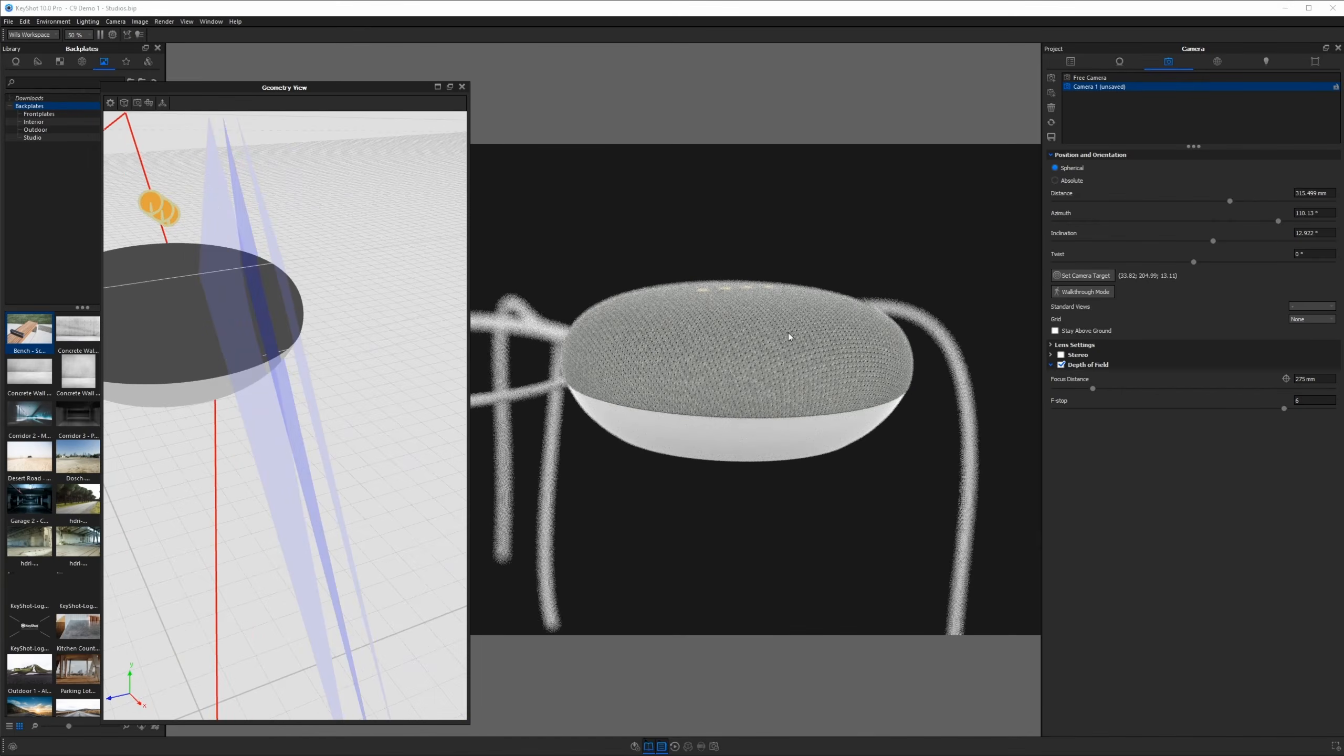
# Close the Geometry View and move the HDRI highlight across the speaker
pyautogui.click(462, 87)
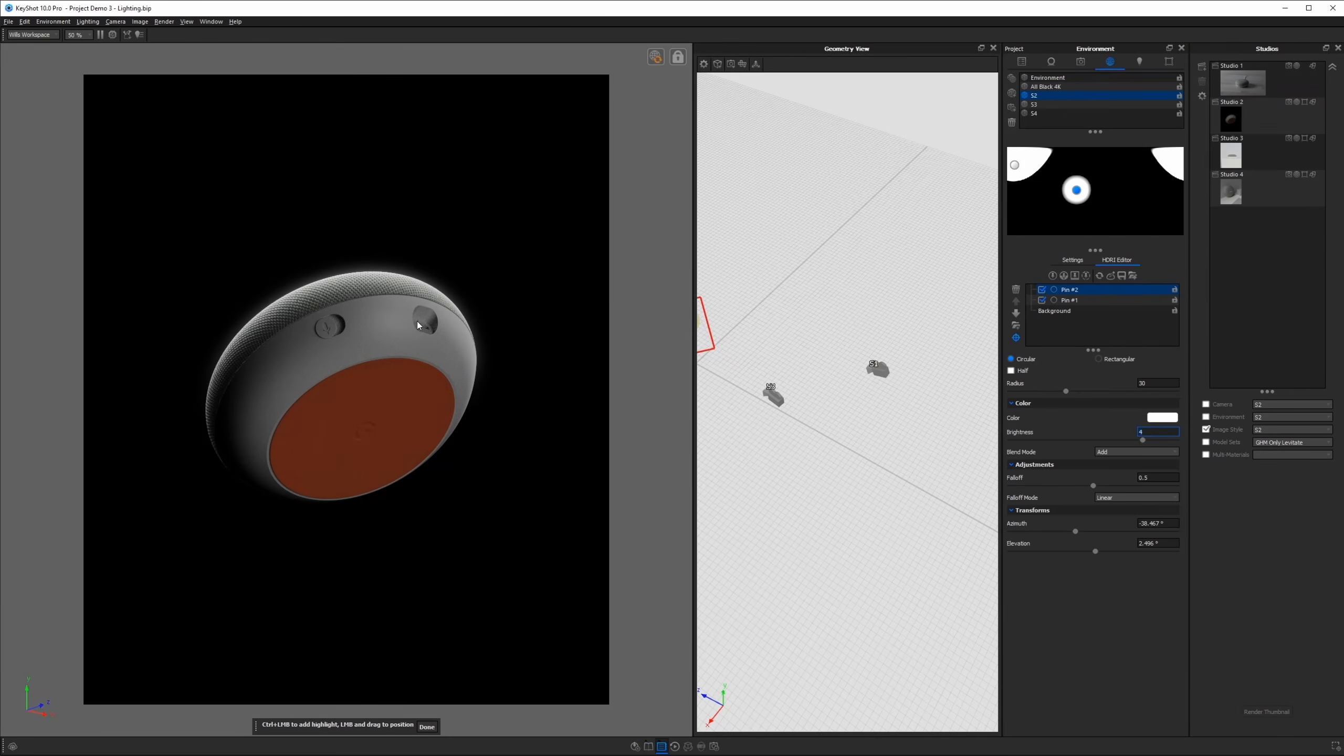
pyautogui.moveTo(1075, 531); pyautogui.dragTo(1103, 531)
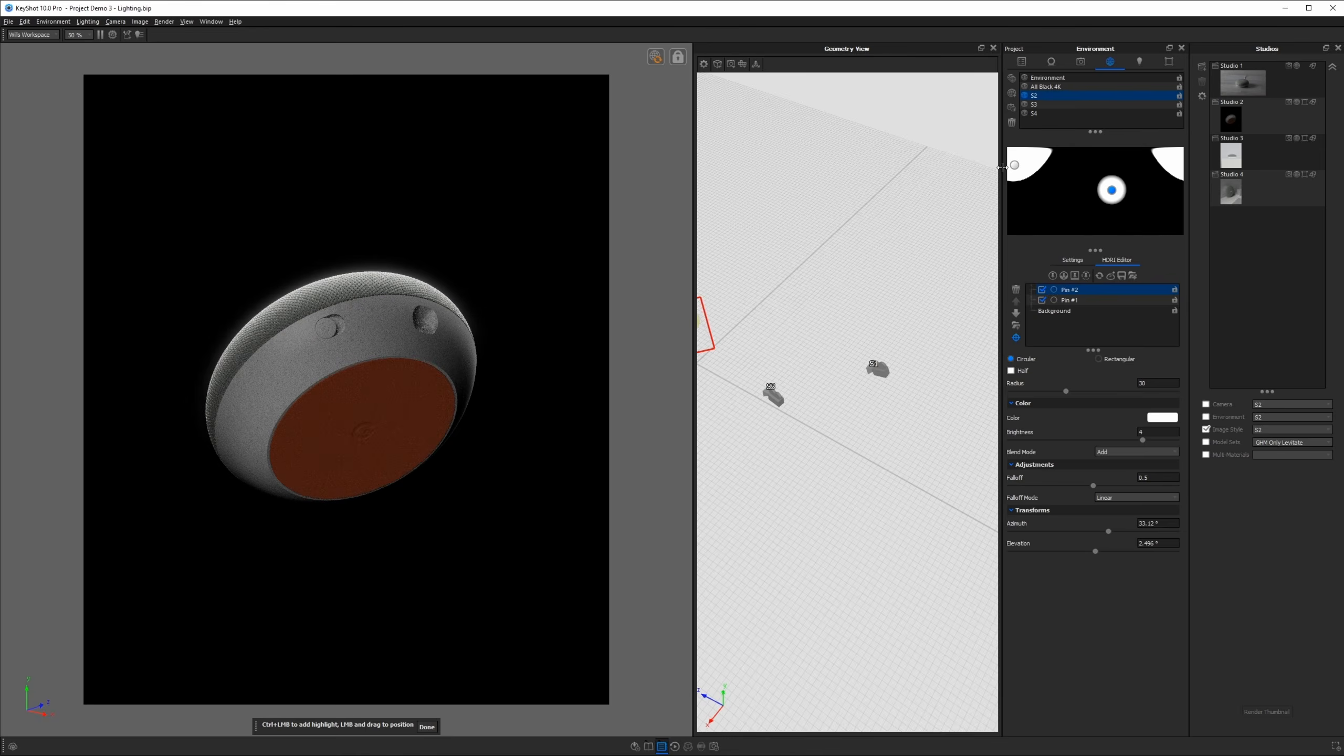
pyautogui.click(684, 447)
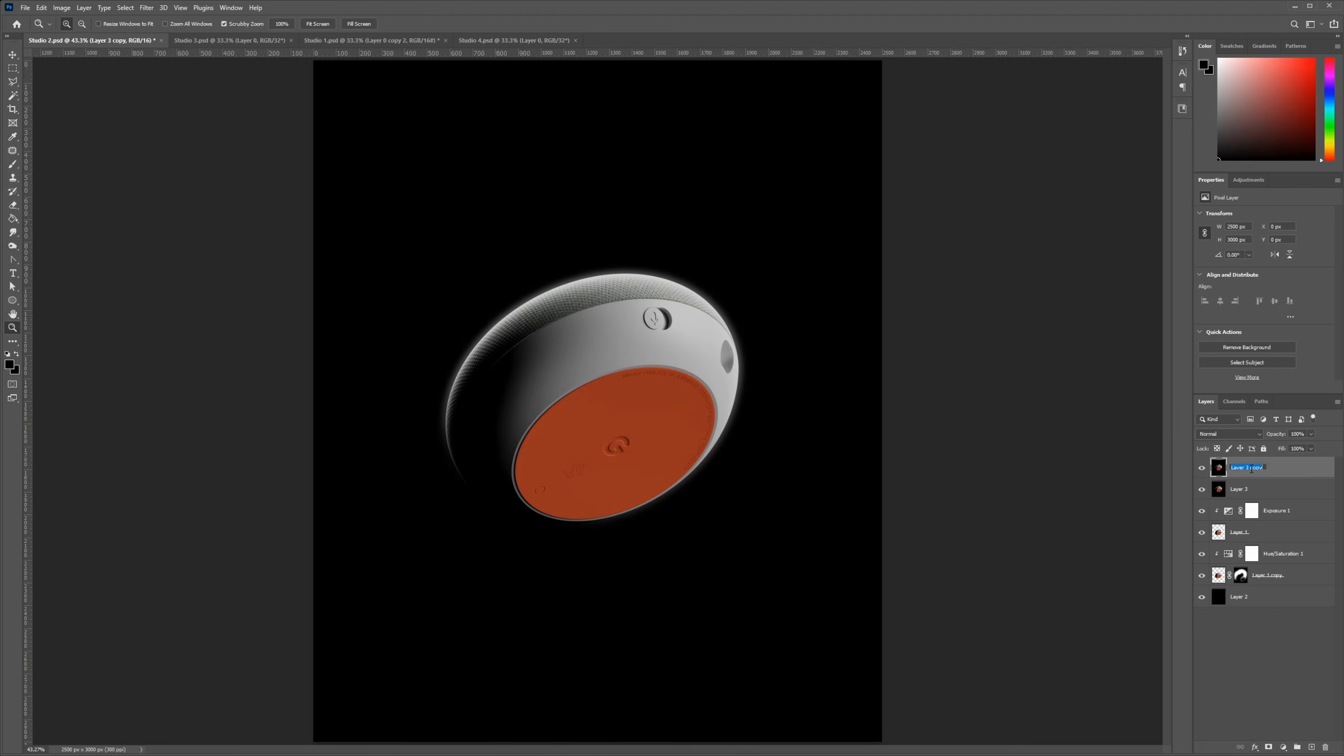
# Zoom in on the layered speaker render in Photoshop
pyautogui.moveTo(466, 351); pyautogui.dragTo(530, 351)
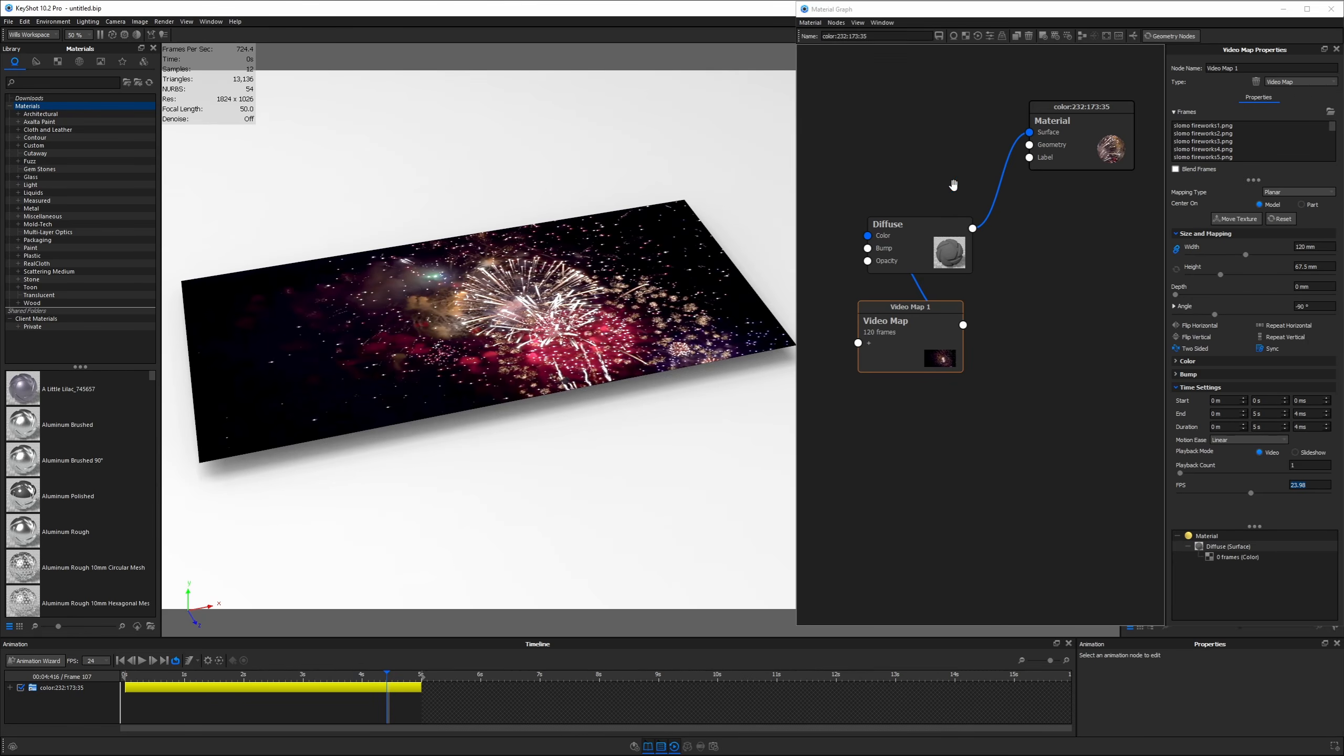
# Change the Diffuse material to Emissive and lower its intensity to 1.5
pyautogui.click(925, 237)
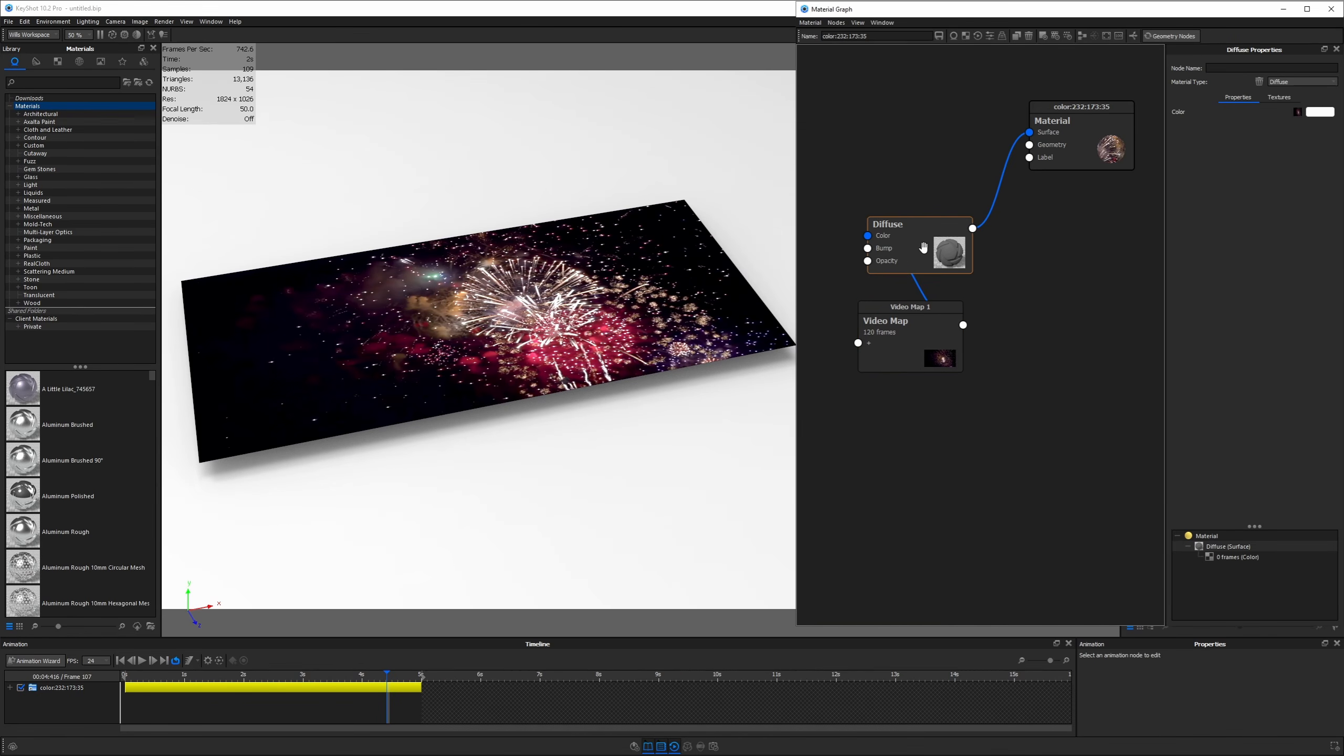
pyautogui.click(1286, 83)
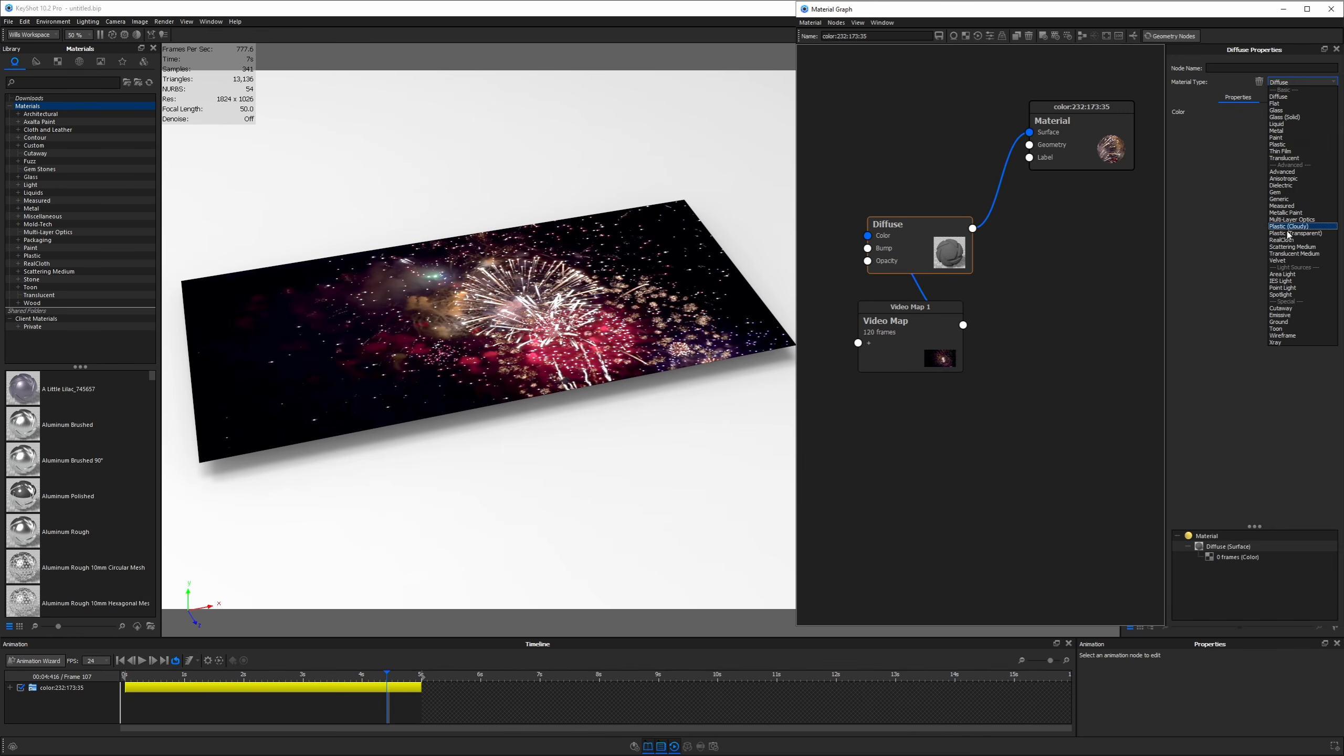
pyautogui.click(1286, 315)
pyautogui.scroll(4, 702, 407)
pyautogui.moveTo(702, 407)
pyautogui.mouseDown()
pyautogui.moveTo(699, 476)
pyautogui.moveTo(701, 416)
pyautogui.mouseUp()
pyautogui.moveTo(1254, 119)
pyautogui.mouseDown()
pyautogui.moveTo(1191, 120)
pyautogui.moveTo(1267, 117)
pyautogui.mouseUp()
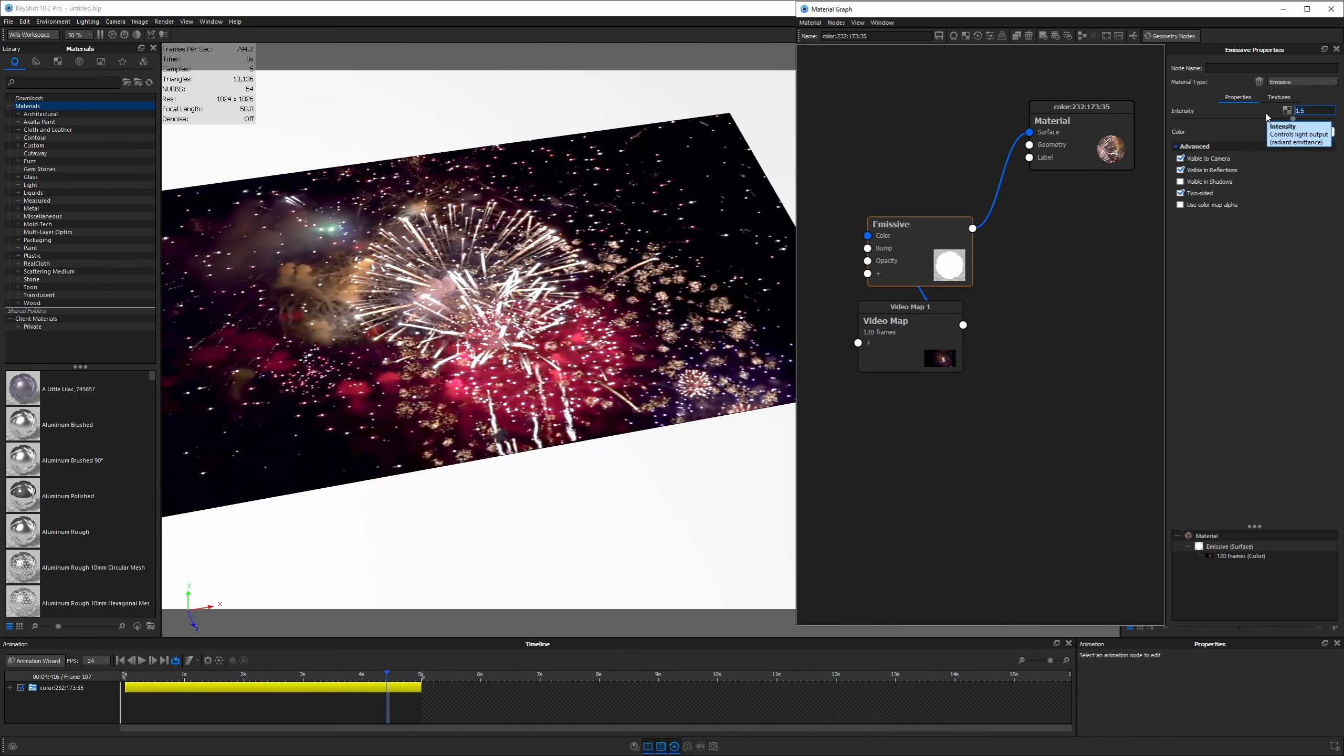
# Insert a Color Adjust node between the video map and emissive node, tweaking its saturation
pyautogui.rightClick(905, 326)
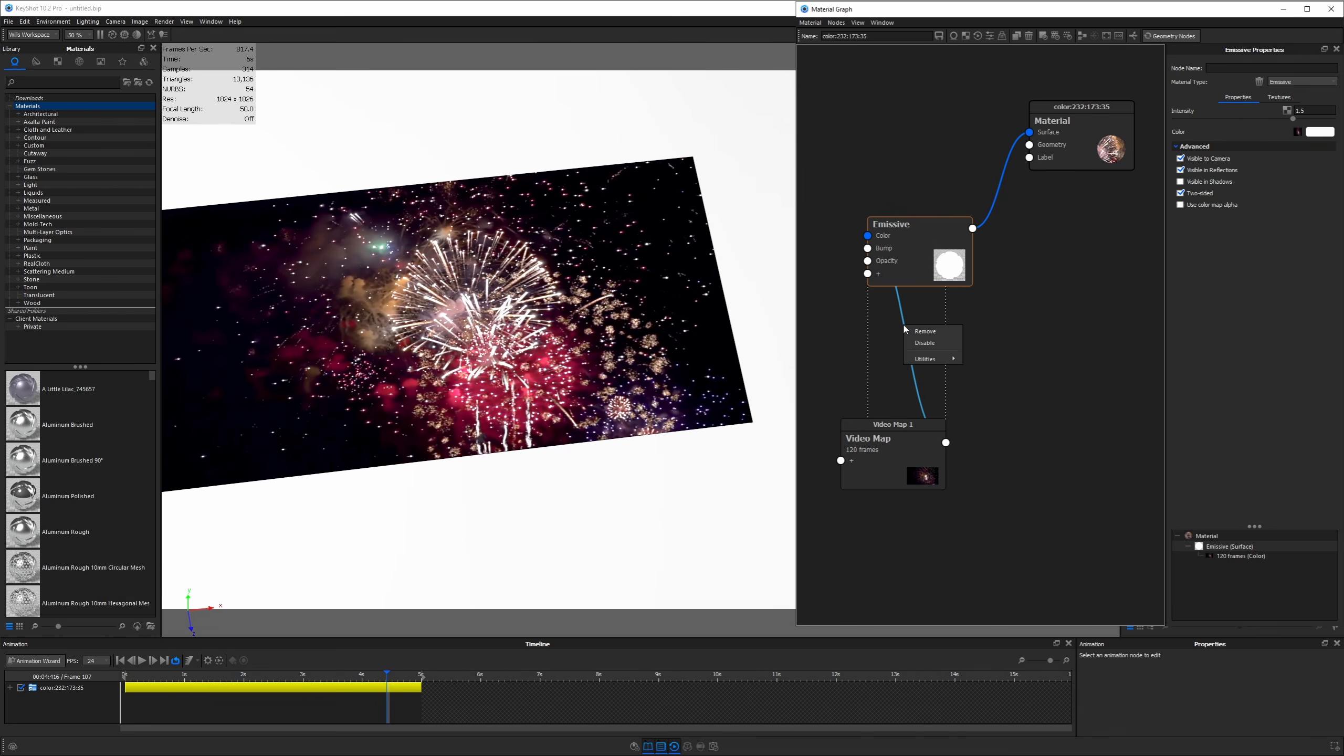
pyautogui.moveTo(925, 361)
pyautogui.click(992, 359)
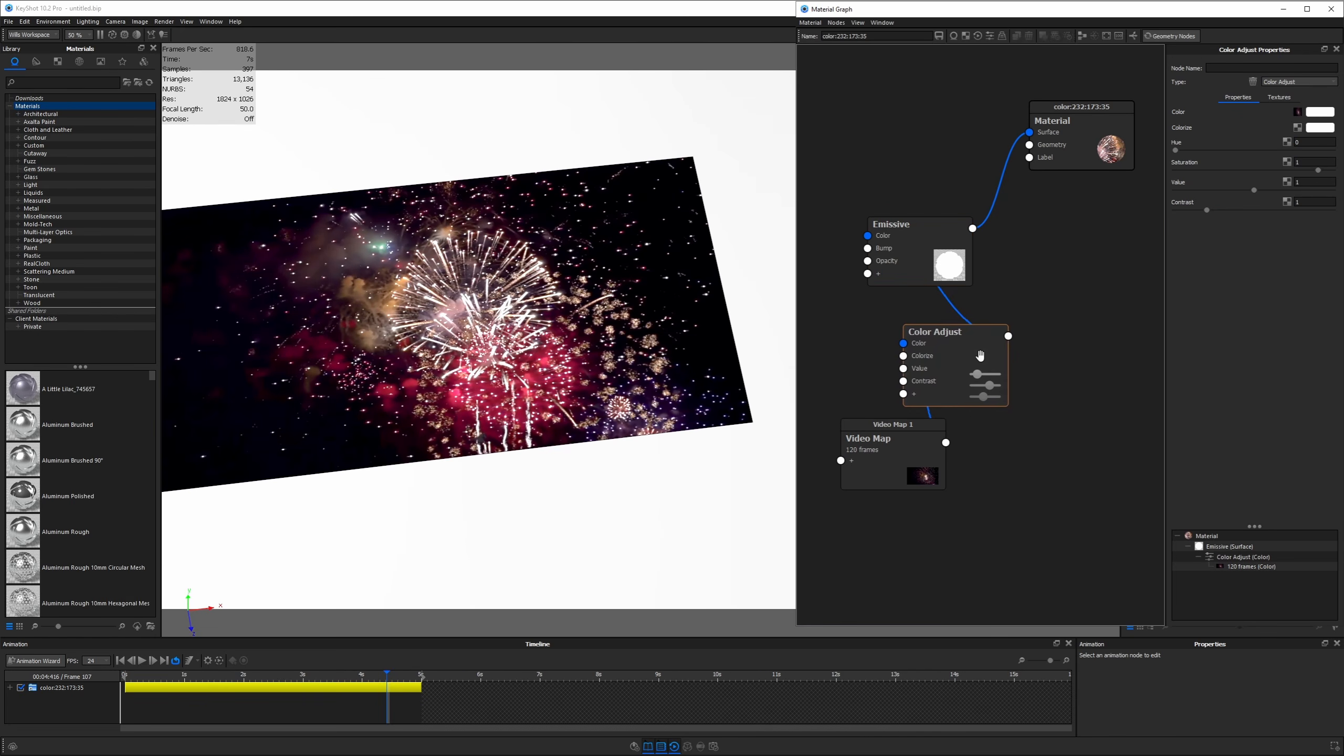
pyautogui.moveTo(1318, 170); pyautogui.dragTo(1213, 211)
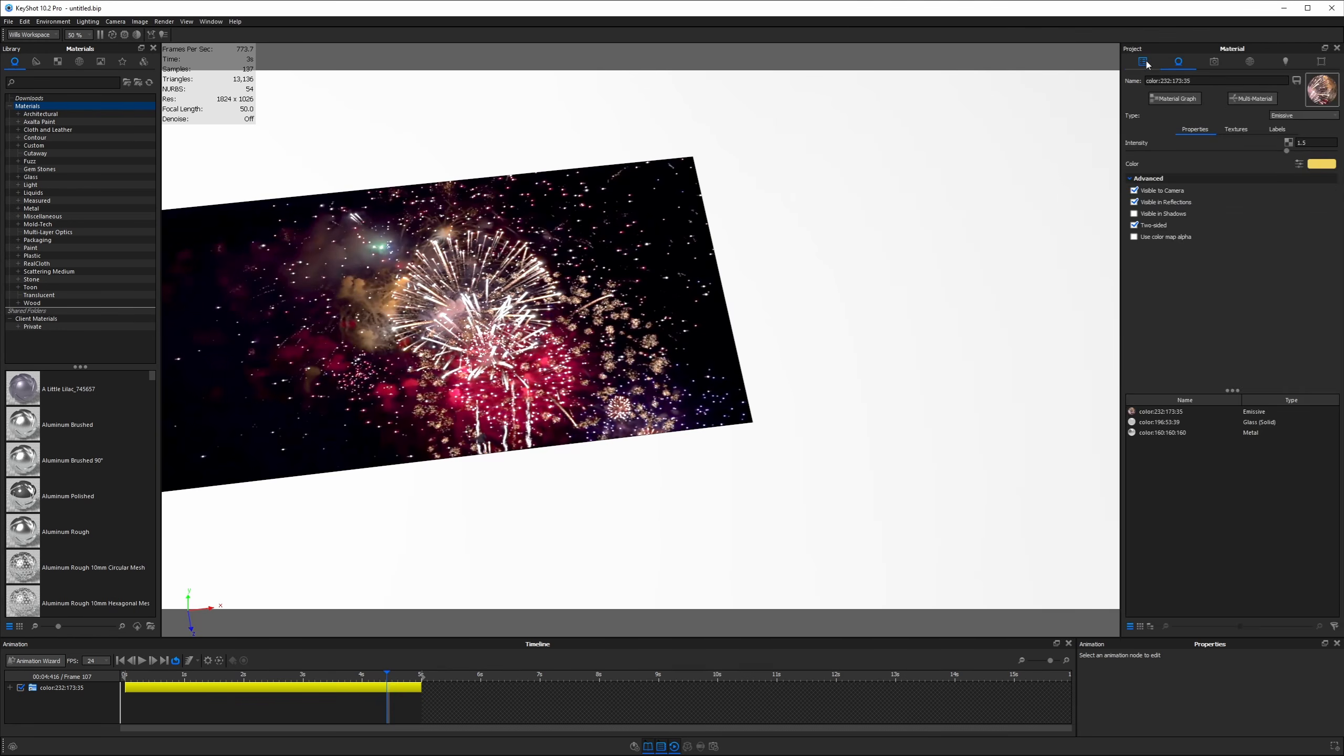
# Unhide the three hidden tablet parts in the scene tree
pyautogui.click(1145, 62)
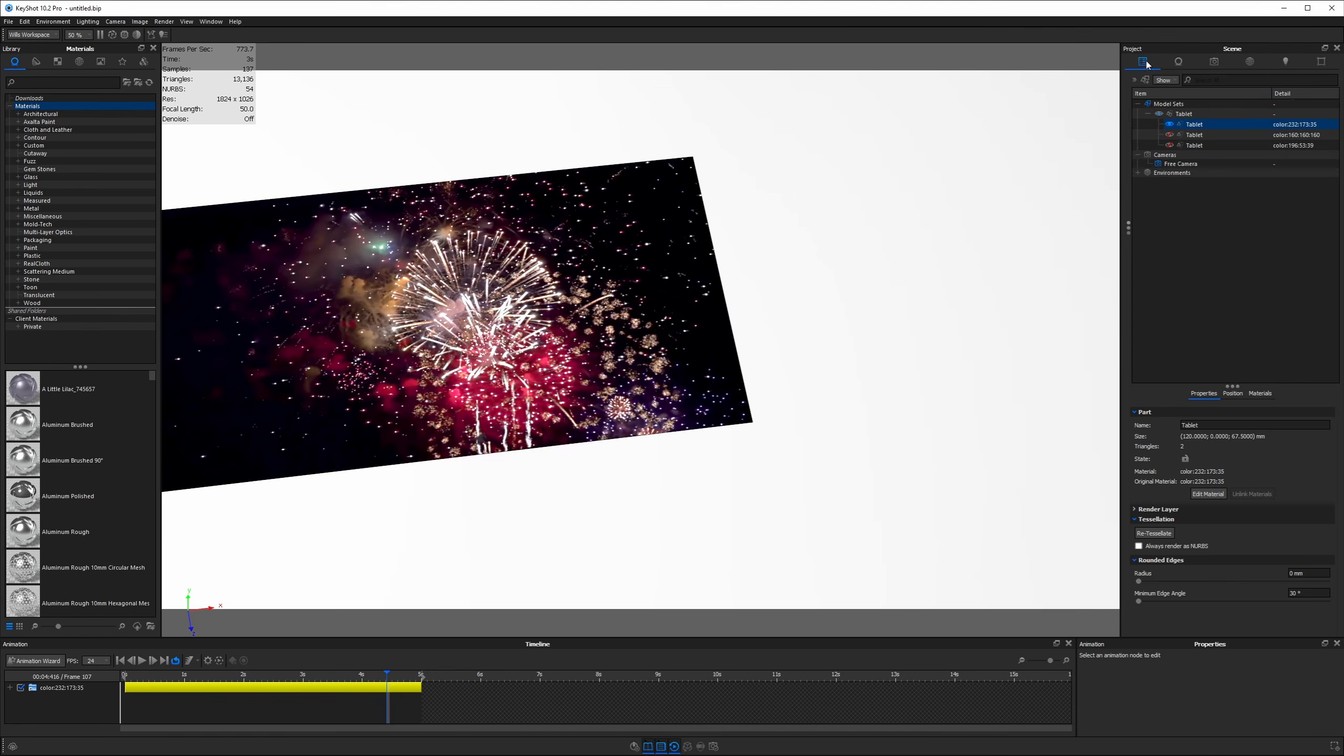
pyautogui.click(1169, 135)
pyautogui.click(1170, 145)
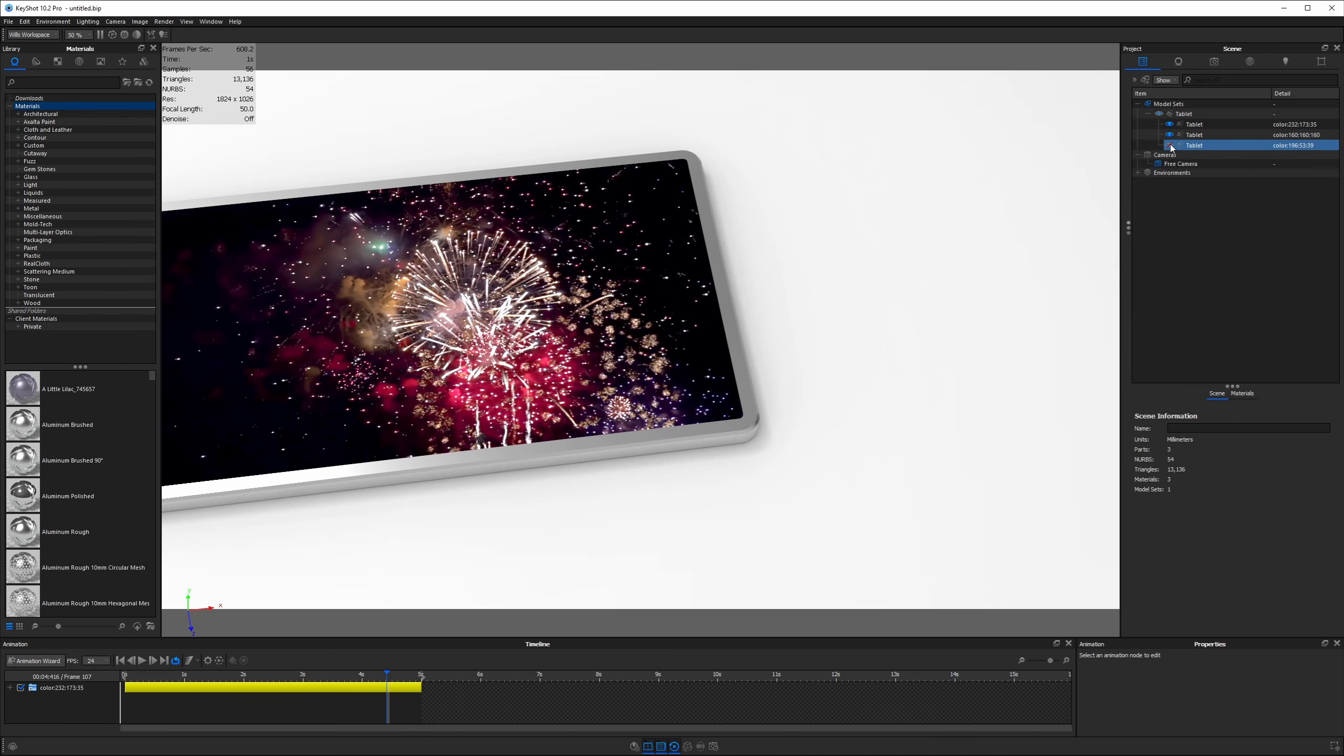
pyautogui.click(1146, 156)
pyautogui.moveTo(958, 227); pyautogui.dragTo(1000, 246)
pyautogui.moveTo(1000, 246); pyautogui.dragTo(1201, 193, button='middle')
# Light the scene with the Light Tent Screen Front 4K studio environment and select the Tablet group
pyautogui.click(1251, 61)
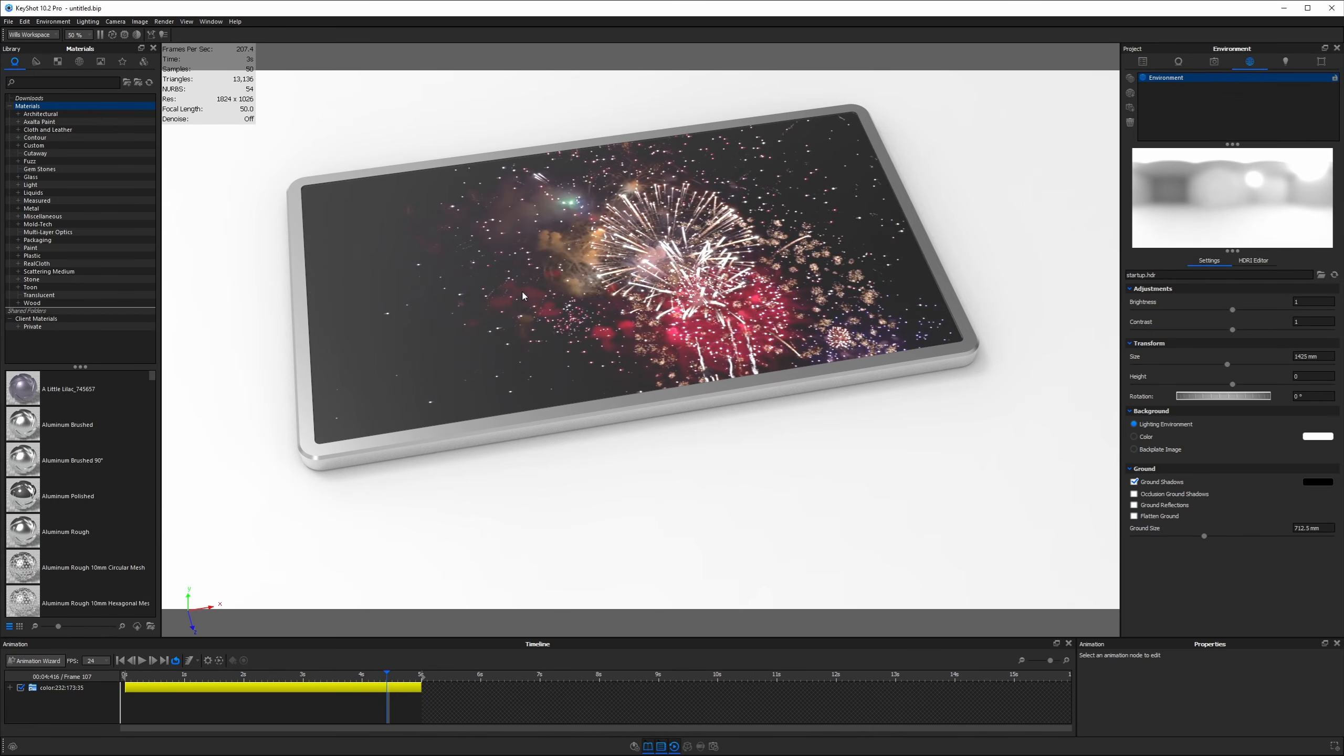
pyautogui.click(79, 65)
pyautogui.click(41, 312)
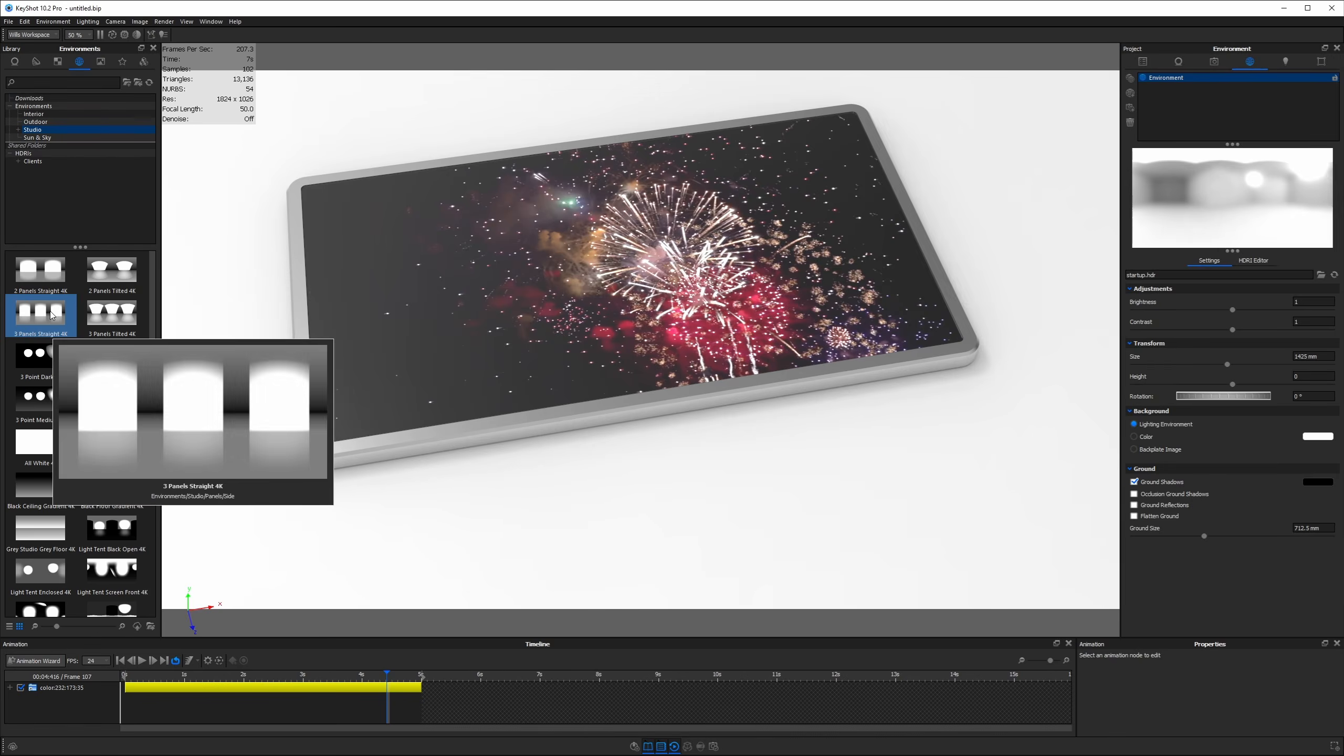
pyautogui.moveTo(40, 311); pyautogui.dragTo(762, 427)
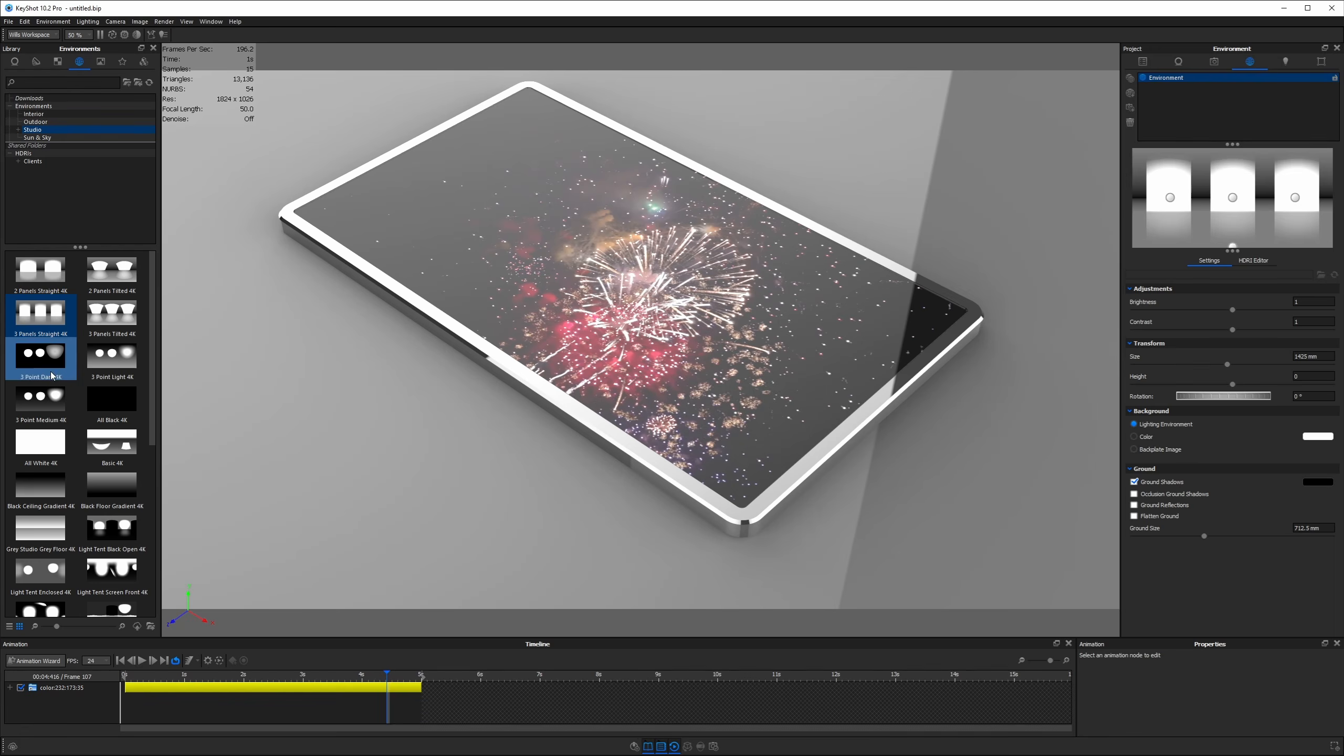
pyautogui.moveTo(116, 565); pyautogui.dragTo(511, 412)
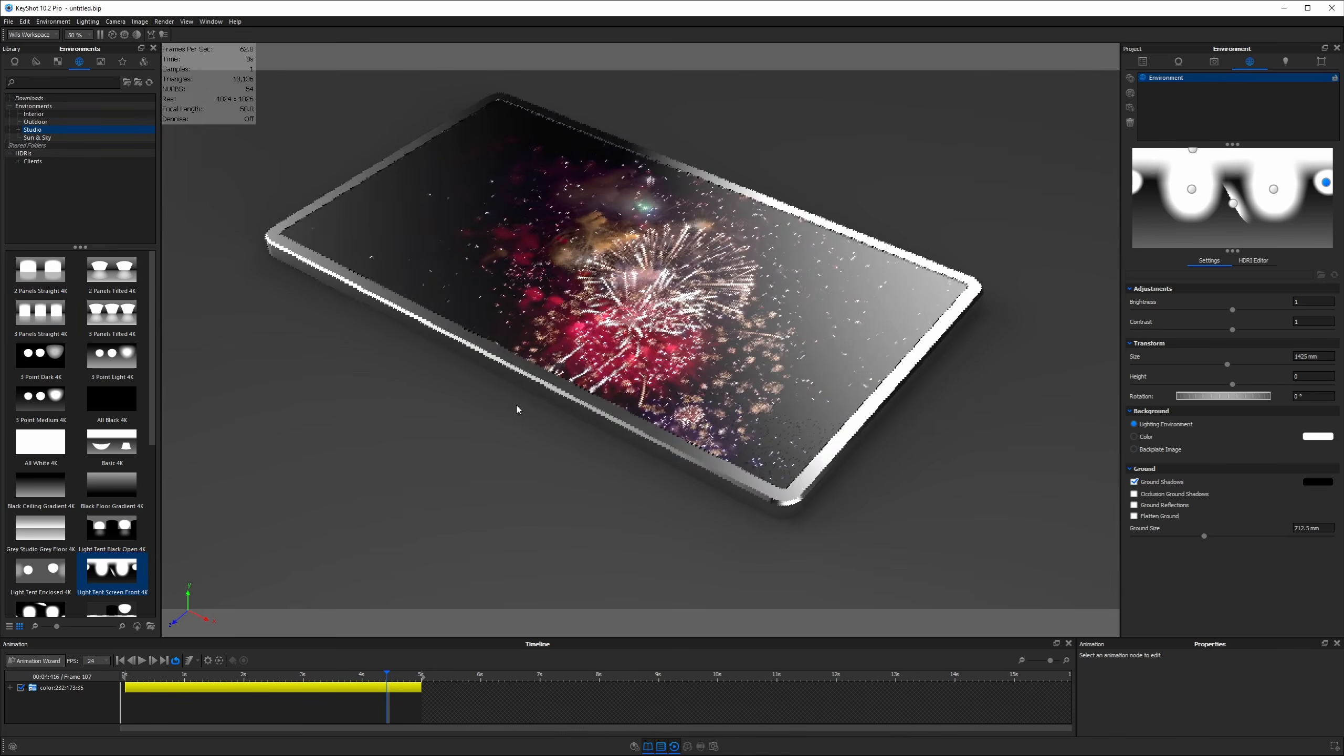
pyautogui.scroll(-3, 658, 390)
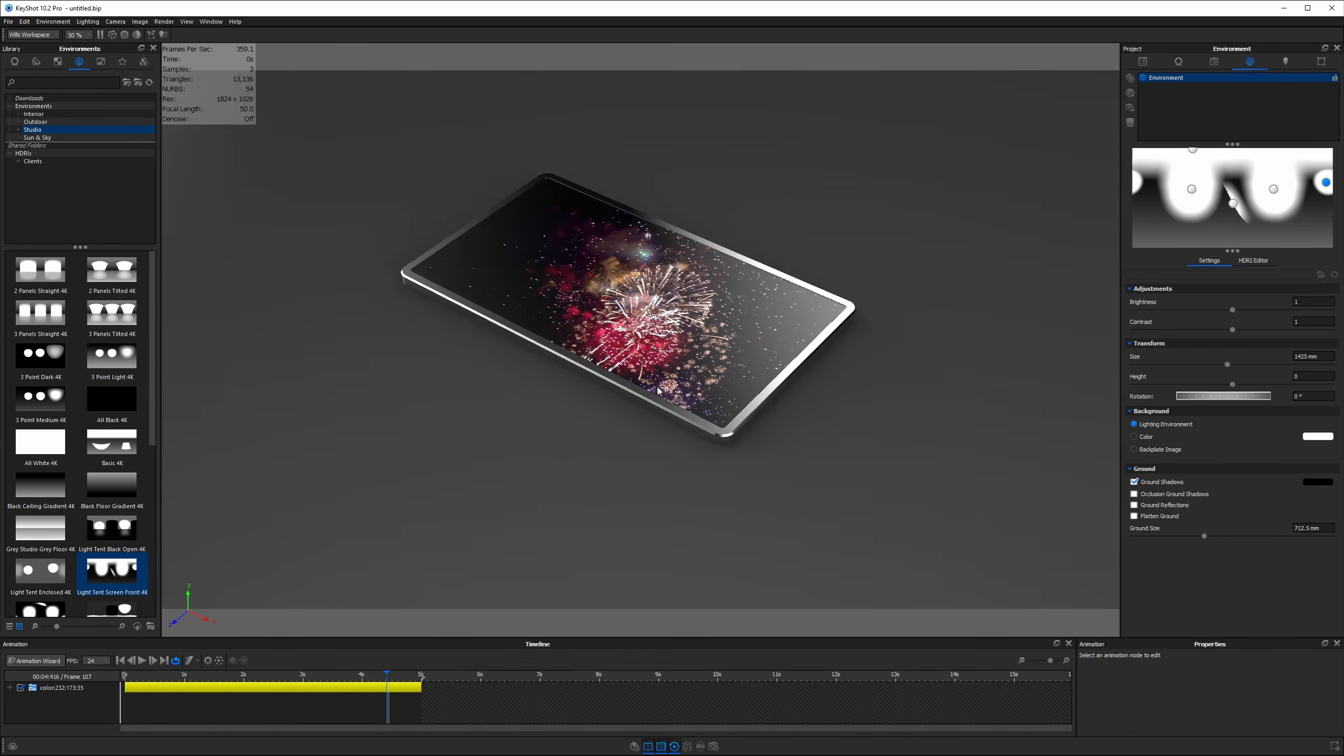
pyautogui.click(1144, 62)
pyautogui.click(1181, 114)
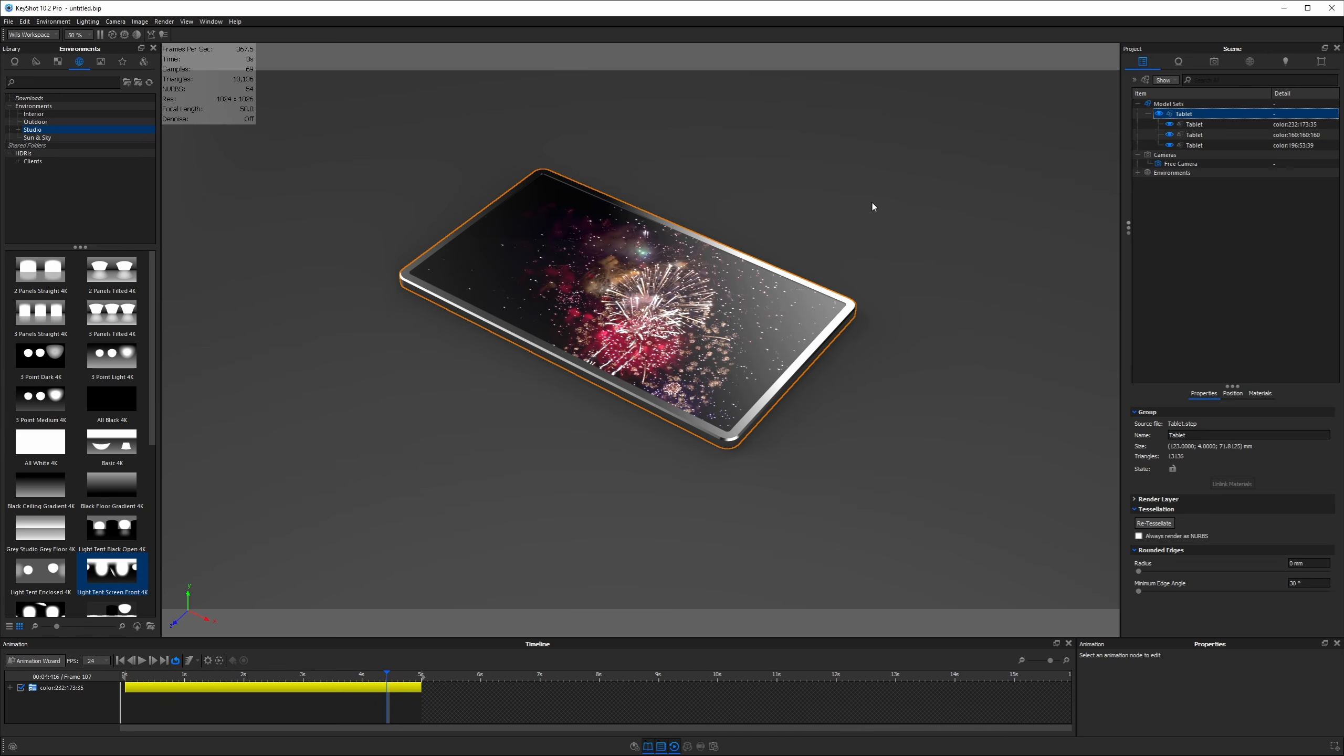
# Raise the Tablet group along Y to 28.2176 and frame its screen up close
pyautogui.moveTo(624, 264); pyautogui.dragTo(626, 205)
pyautogui.moveTo(838, 171); pyautogui.dragTo(882, 325)
pyautogui.scroll(1, 882, 325)
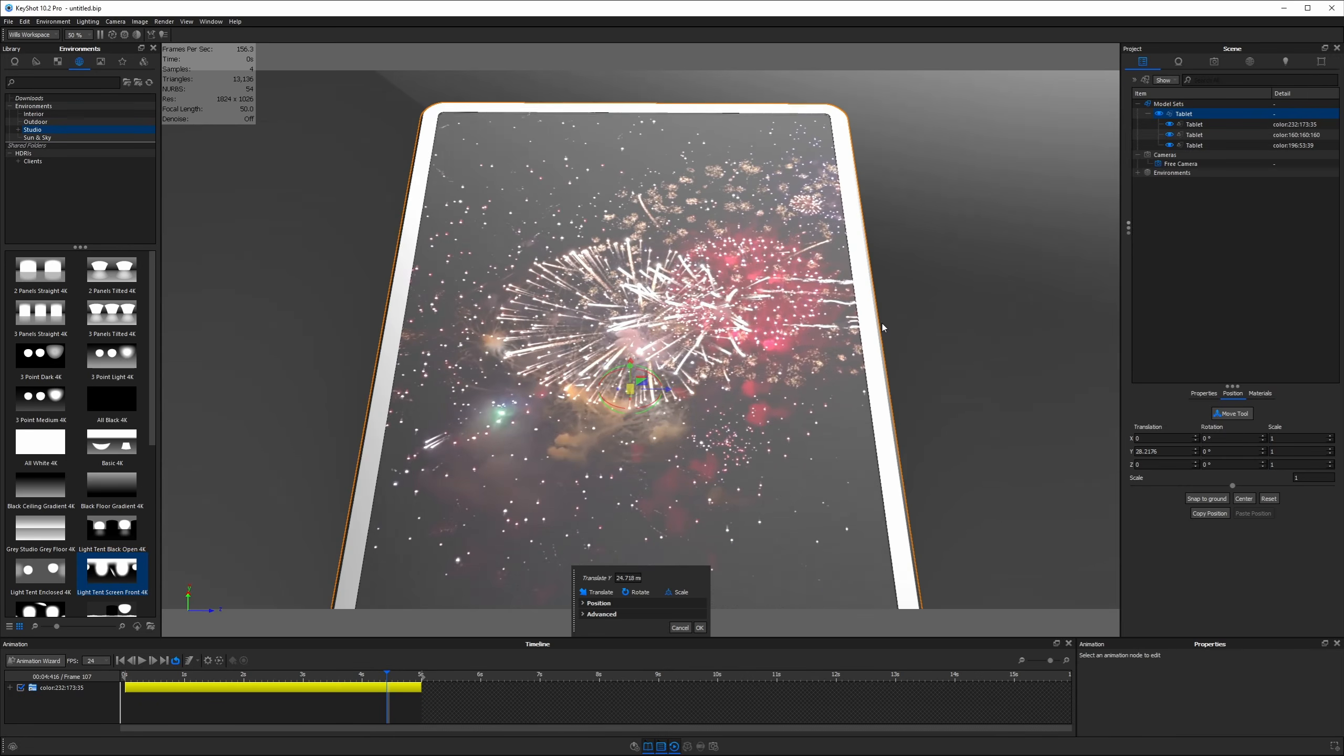
pyautogui.moveTo(714, 554); pyautogui.dragTo(750, 470)
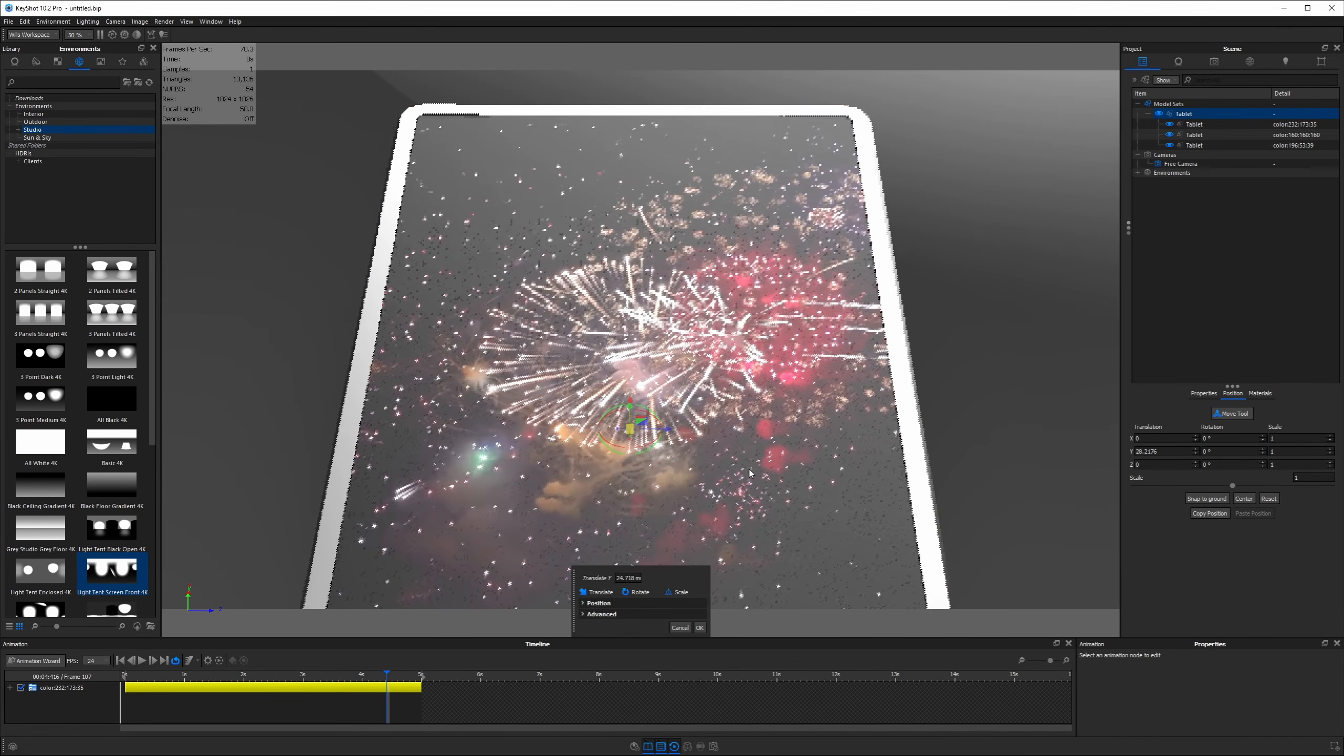
pyautogui.click(699, 627)
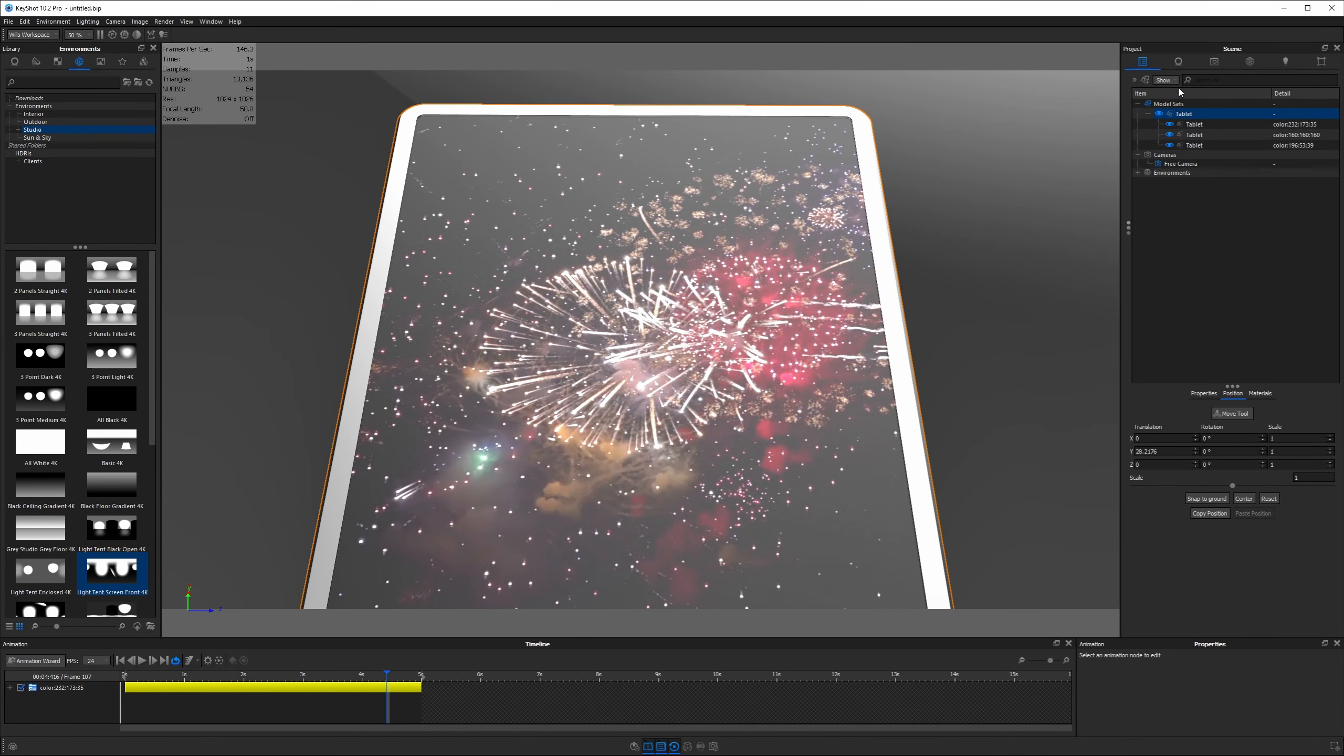
pyautogui.click(1250, 62)
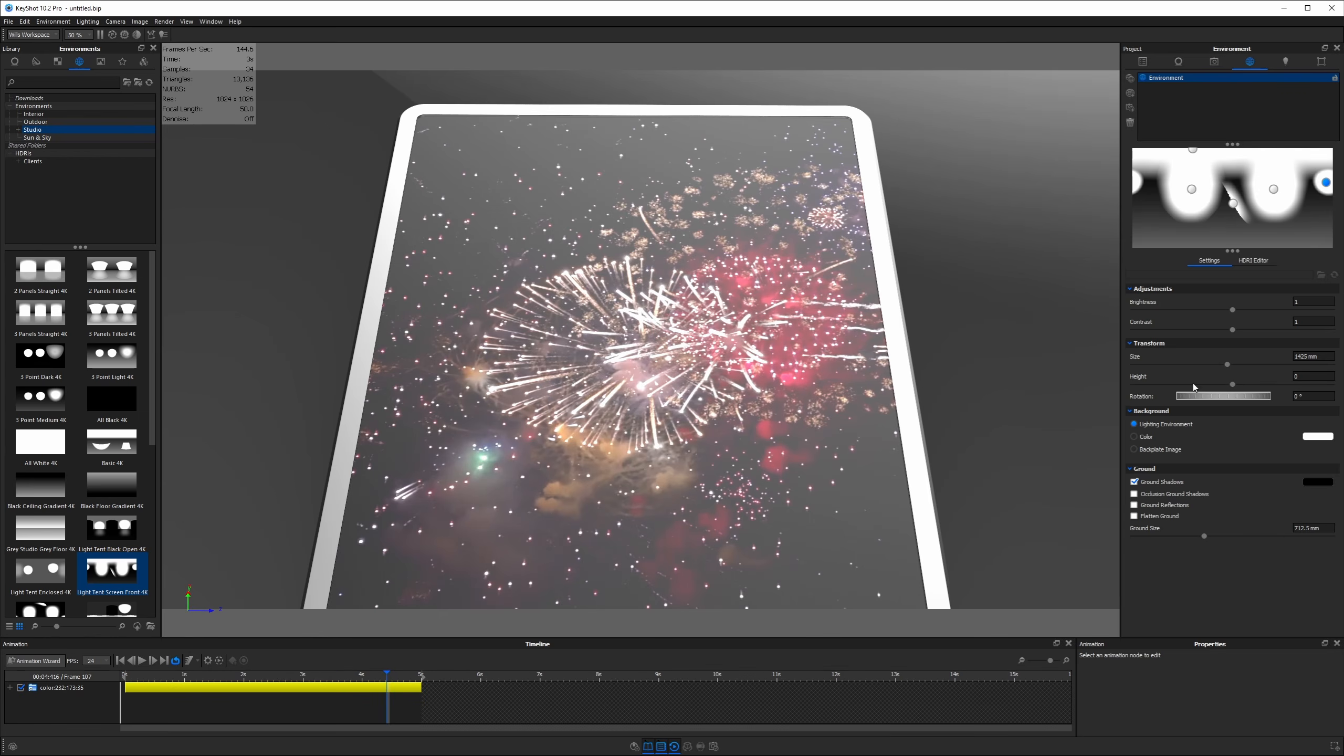
# Rotate the environment to 306° and set a solid black background colour
pyautogui.moveTo(1194, 398); pyautogui.dragTo(1266, 399)
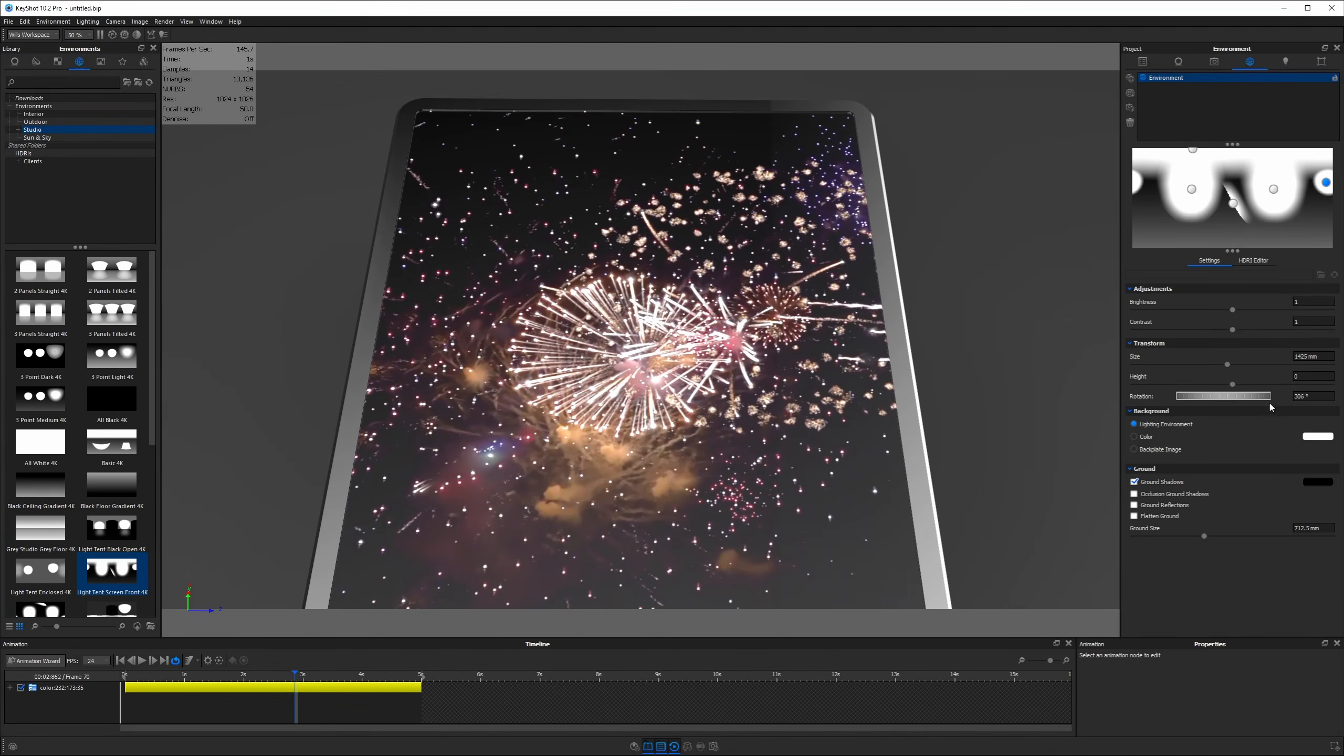
pyautogui.click(1308, 439)
pyautogui.click(1229, 278)
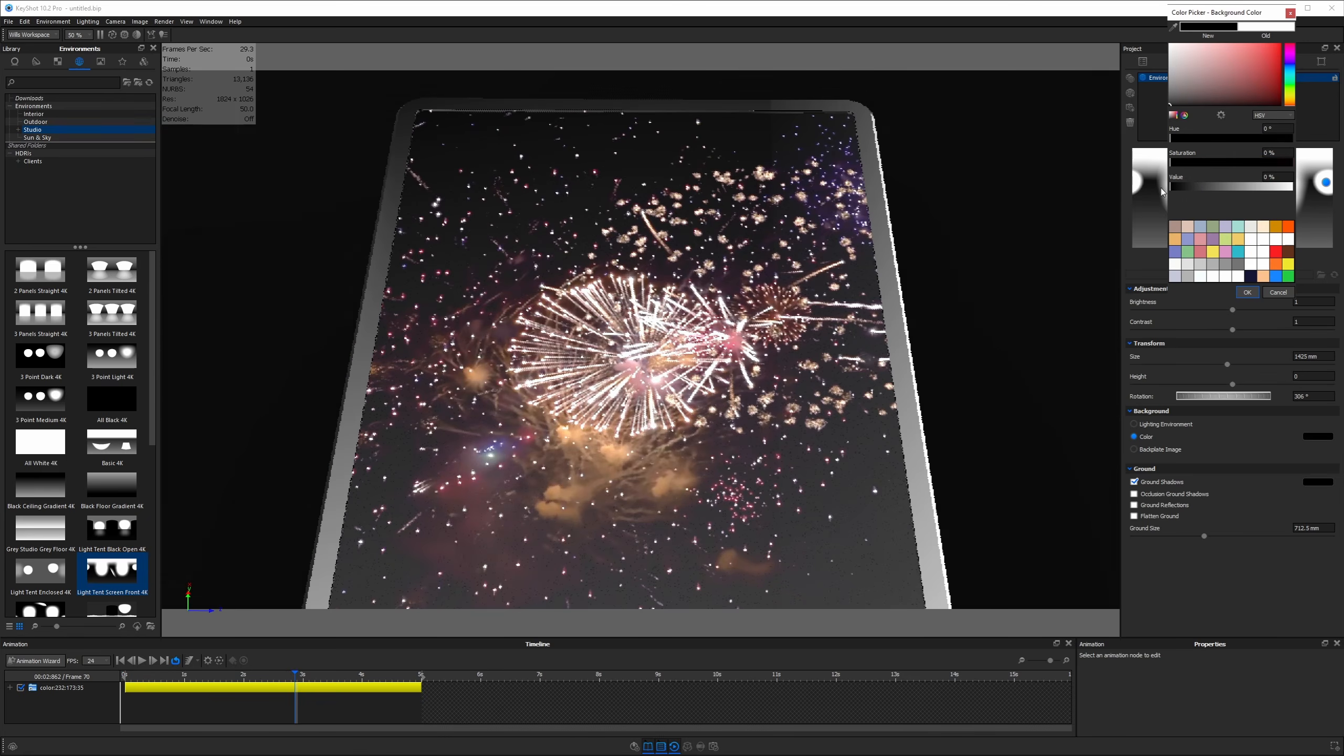
pyautogui.click(1248, 292)
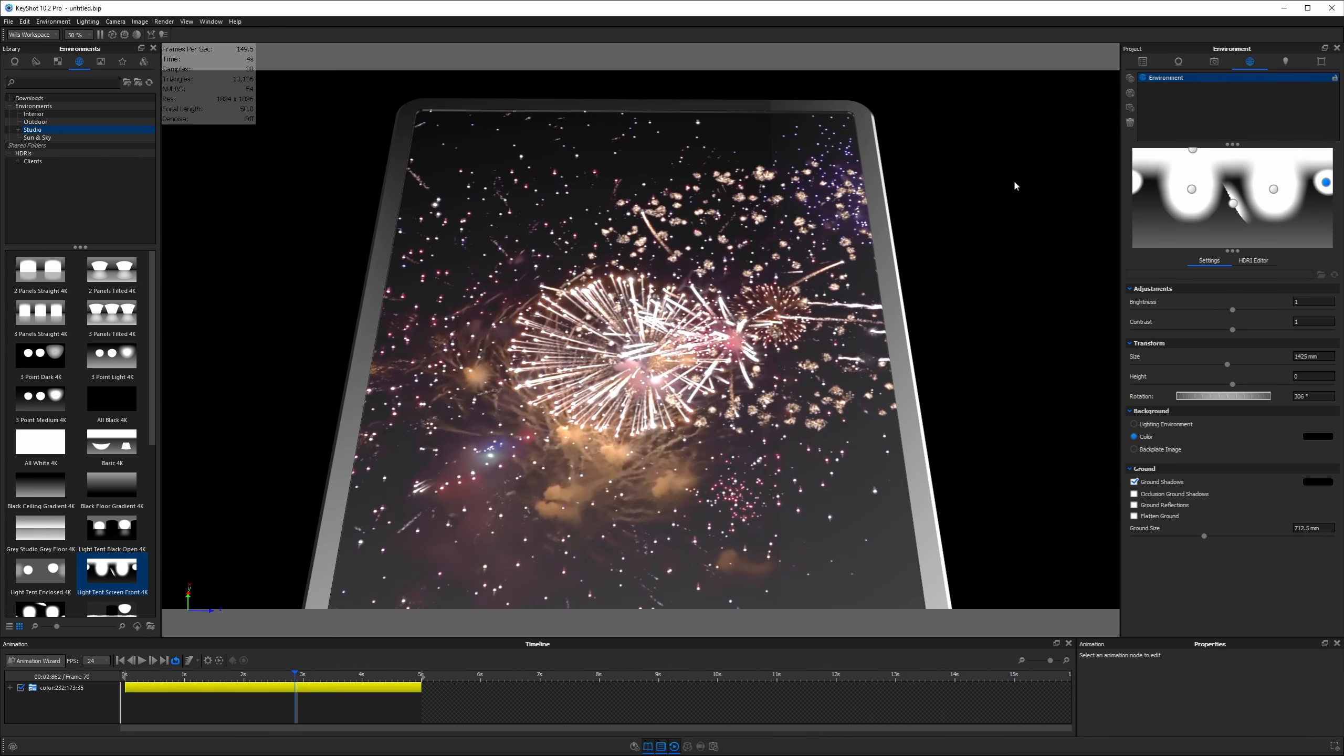
# Apply the Product lighting preset and place the Render dialog beside the tablet
pyautogui.click(1285, 61)
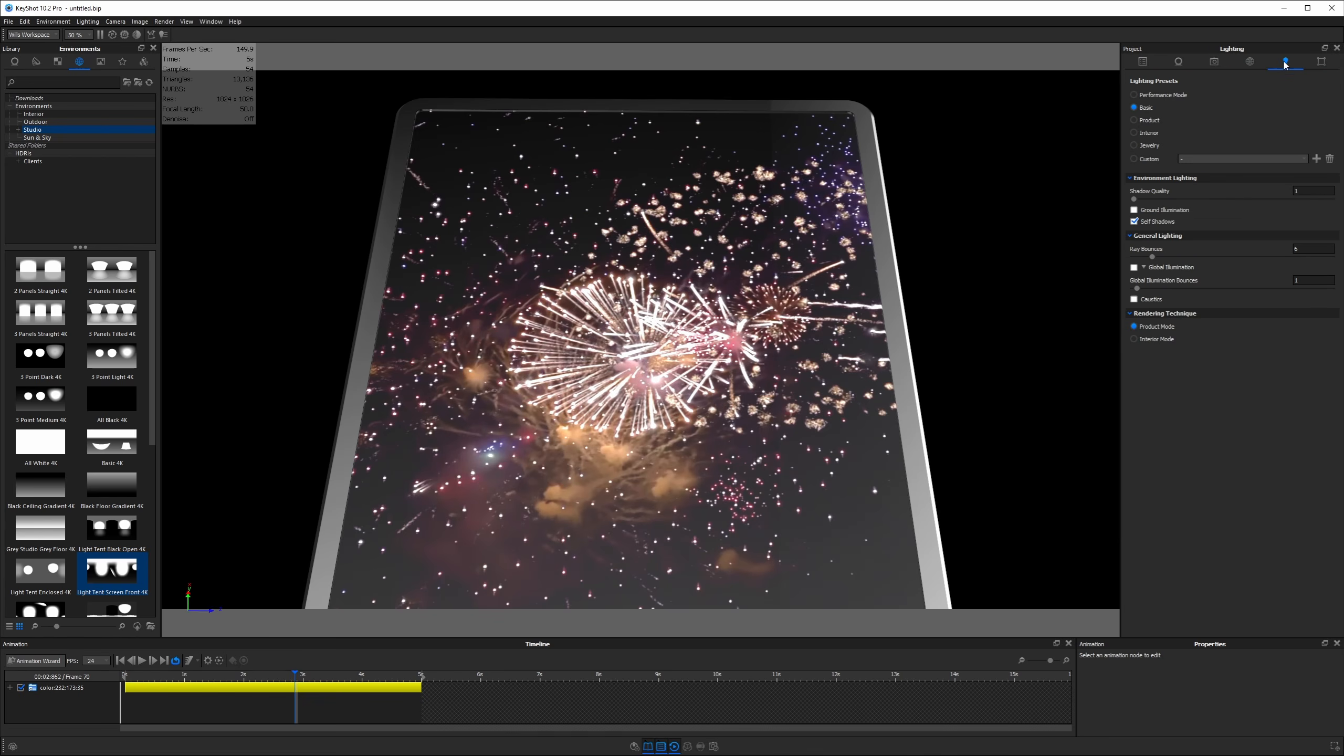
pyautogui.click(1150, 121)
pyautogui.click(714, 747)
pyautogui.moveTo(704, 237); pyautogui.dragTo(900, 85)
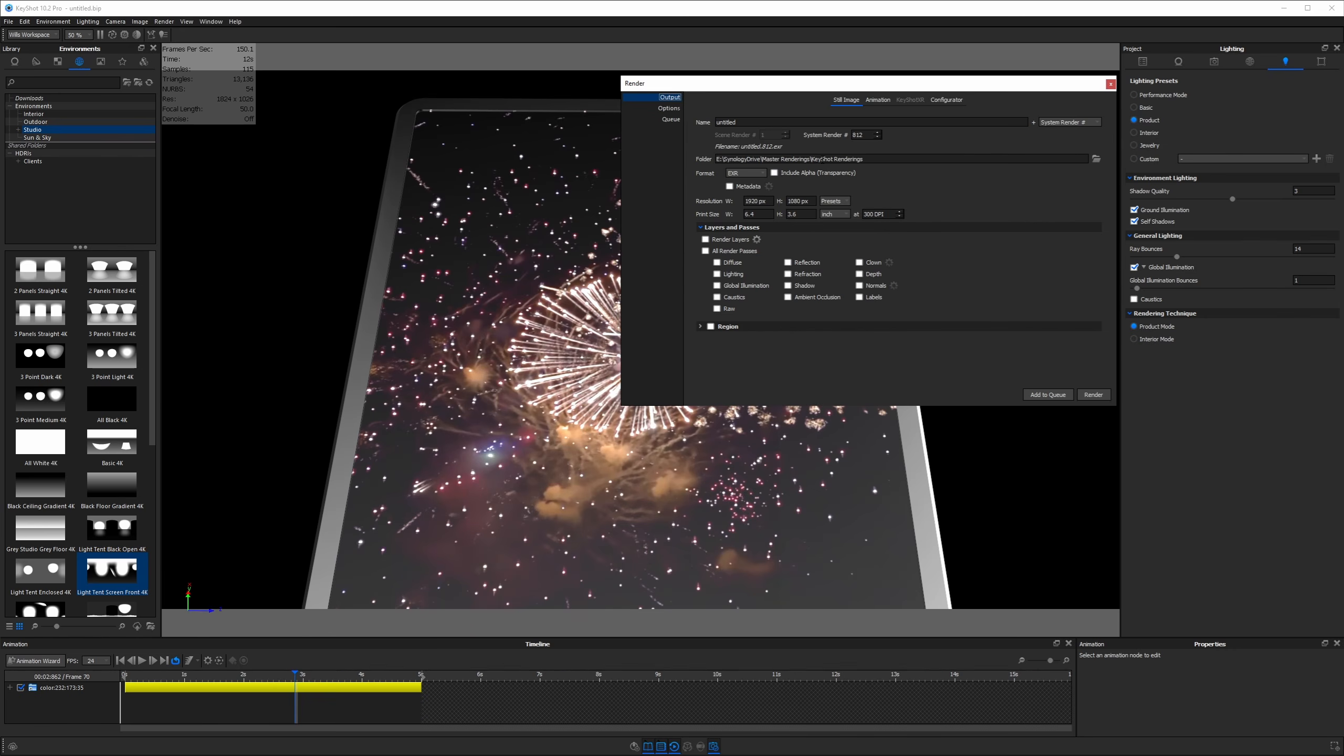
# Name the animation video output 'slowmo fireworks' and the frame output 'slomo fireworks'
pyautogui.click(879, 102)
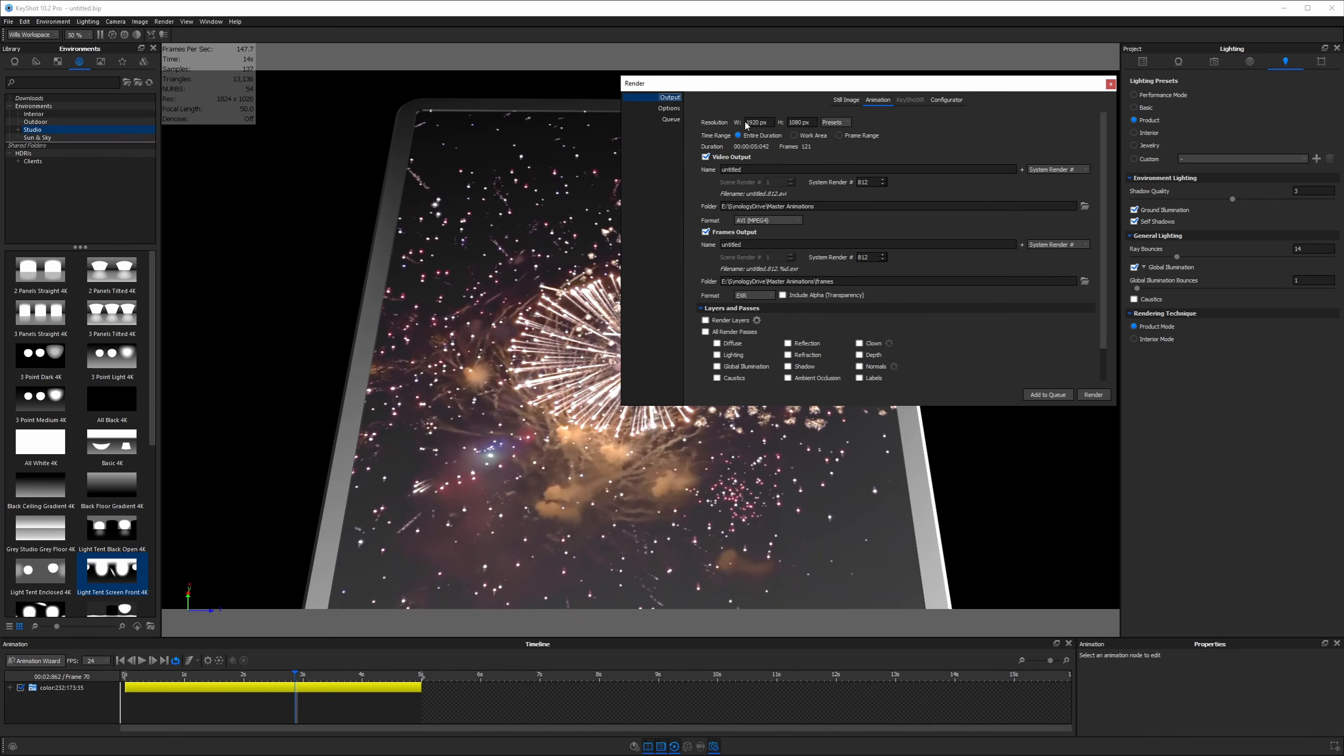
pyautogui.press('Tab')
pyautogui.press('Tab')
pyautogui.doubleClick(750, 169)
pyautogui.write('slowmo fireworks')
pyautogui.doubleClick(748, 245)
pyautogui.write('slomo fireworks')
# Set the frame format to PNG, then turn frame image output off
pyautogui.click(770, 296)
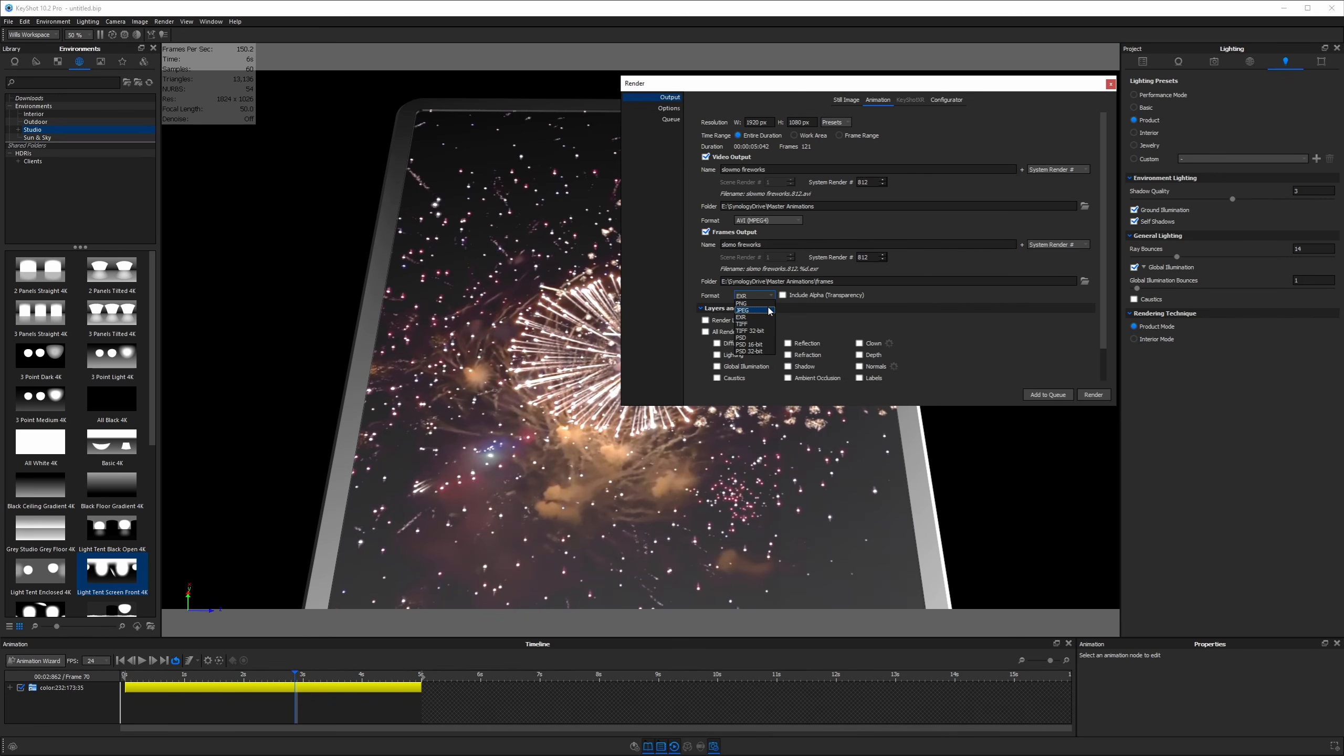
pyautogui.click(766, 303)
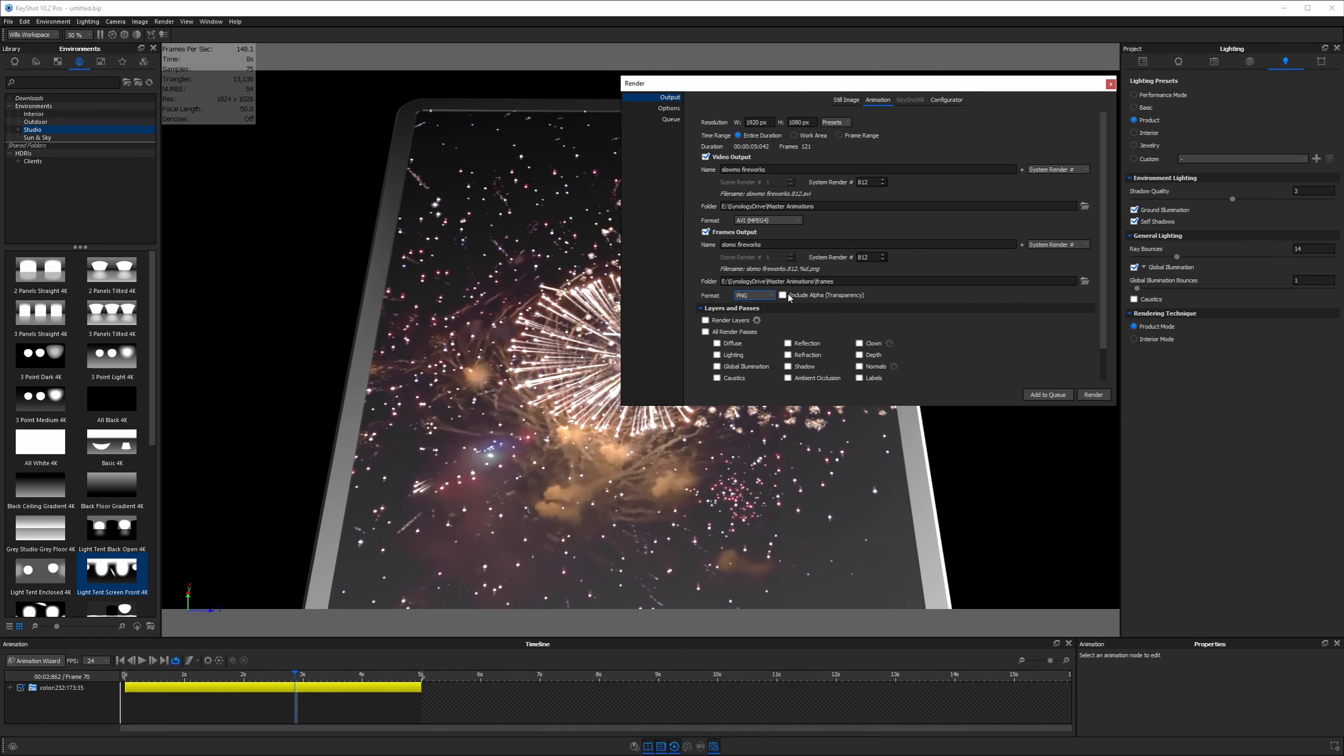
pyautogui.click(707, 233)
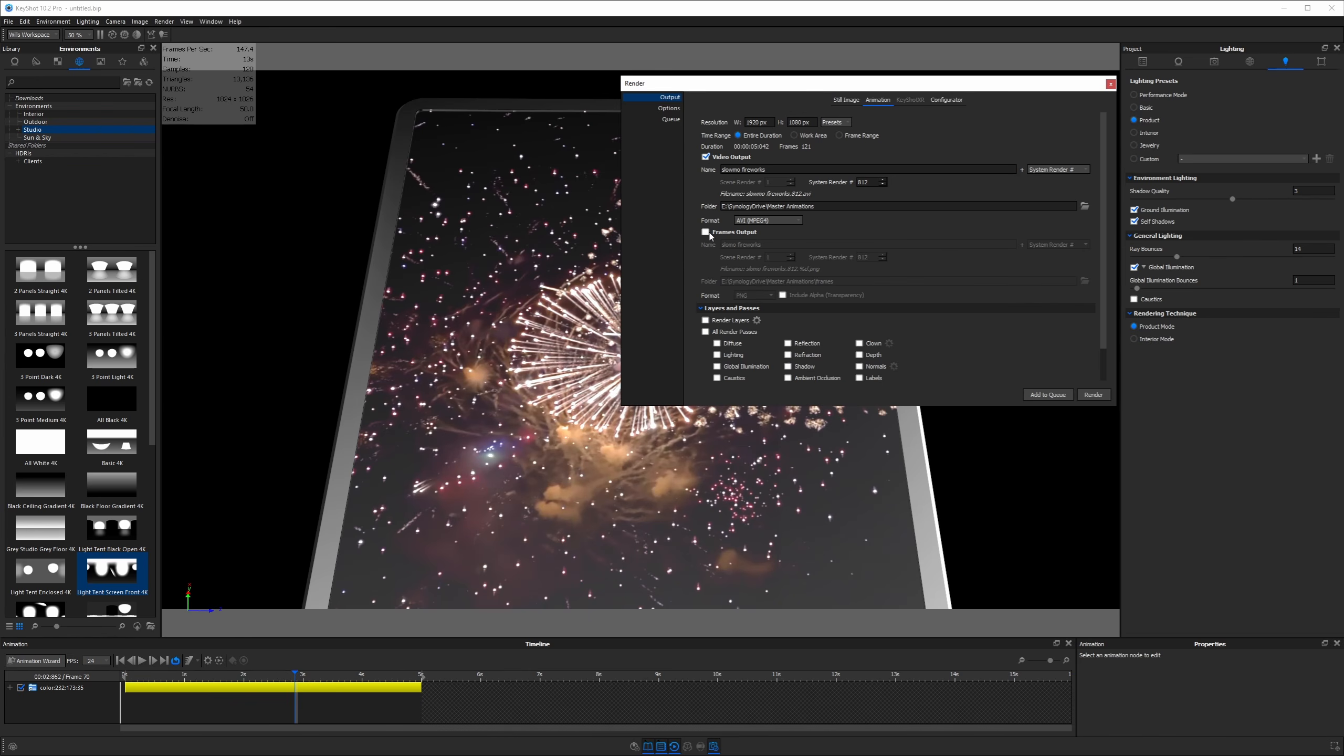
pyautogui.click(708, 233)
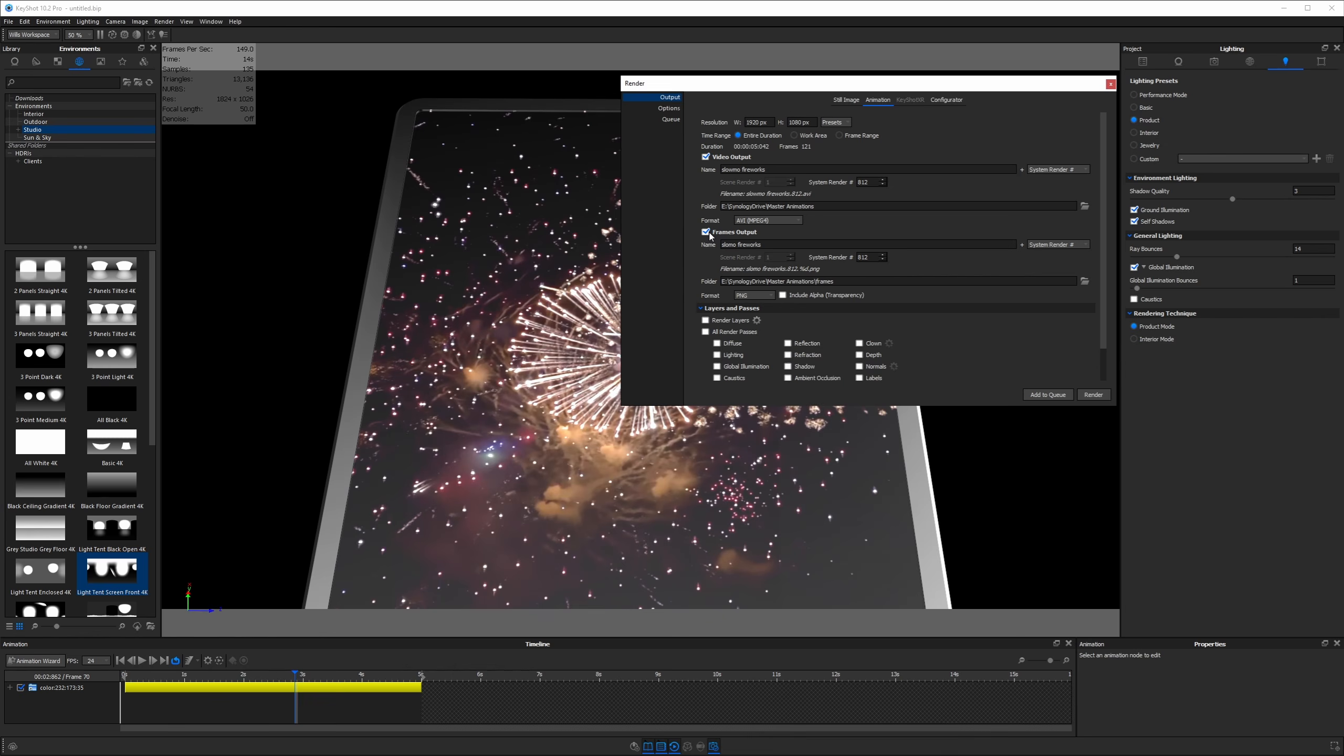
pyautogui.click(707, 233)
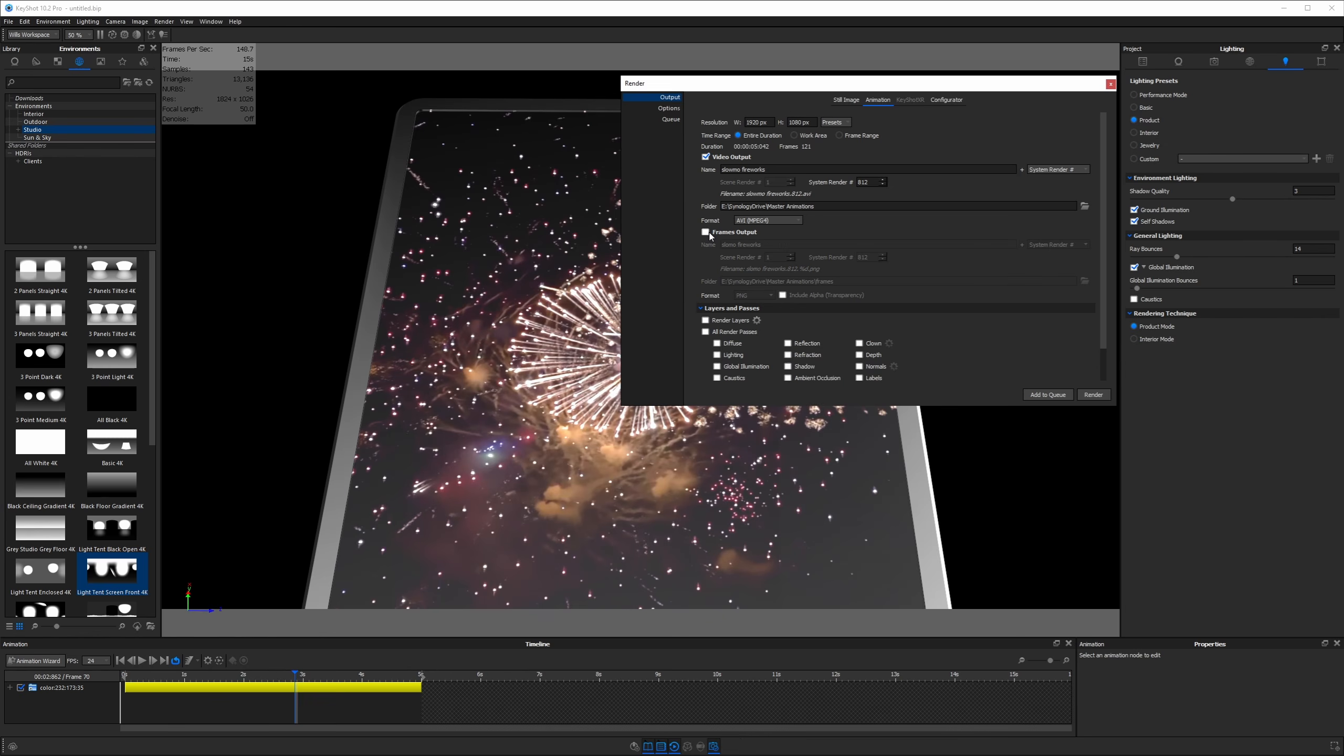
# Add the 121-frame animation to the queue and start rendering it
pyautogui.click(676, 109)
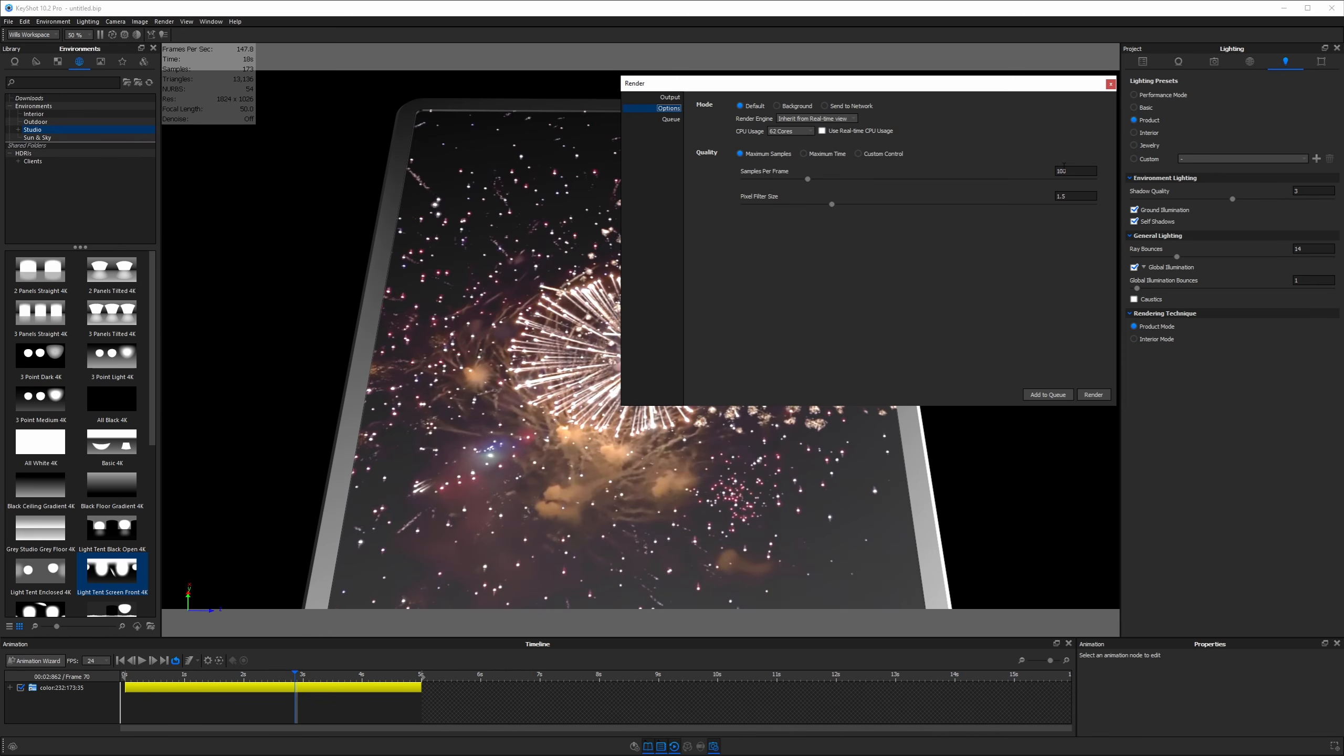
pyautogui.click(1062, 395)
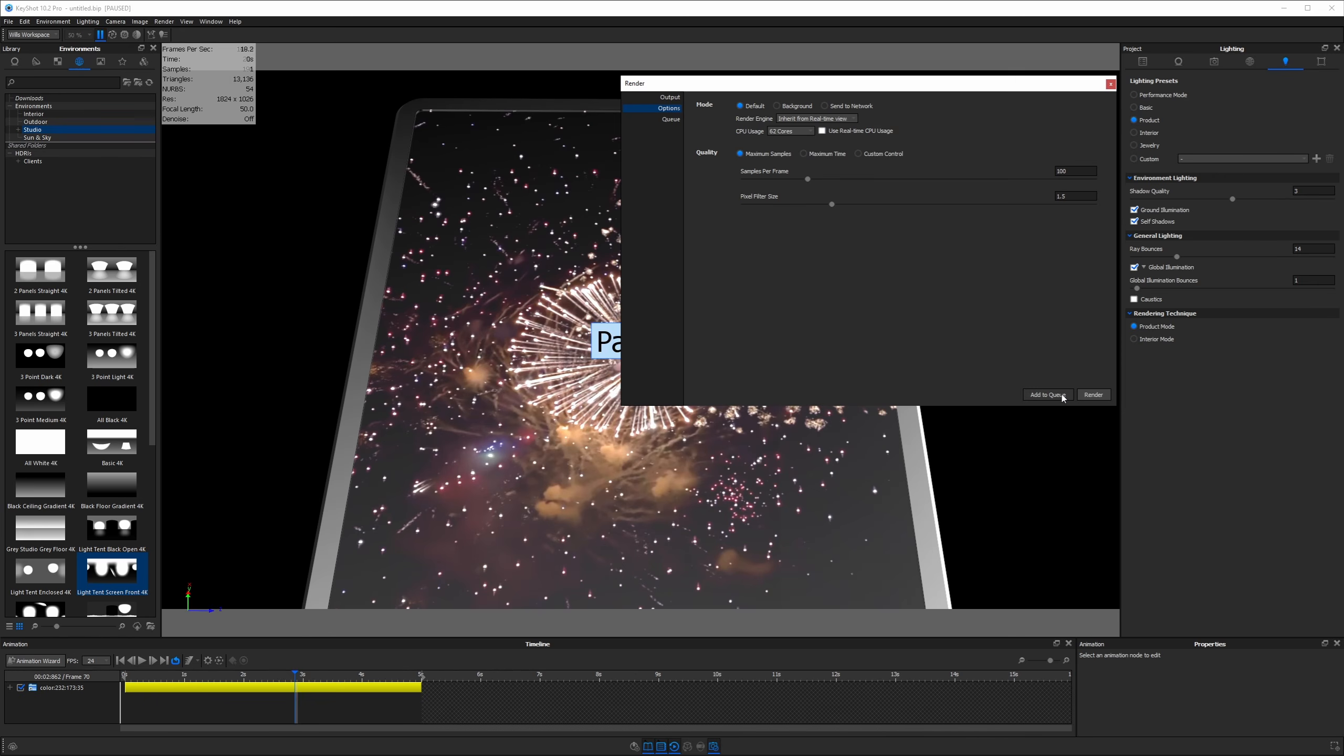
pyautogui.click(1091, 395)
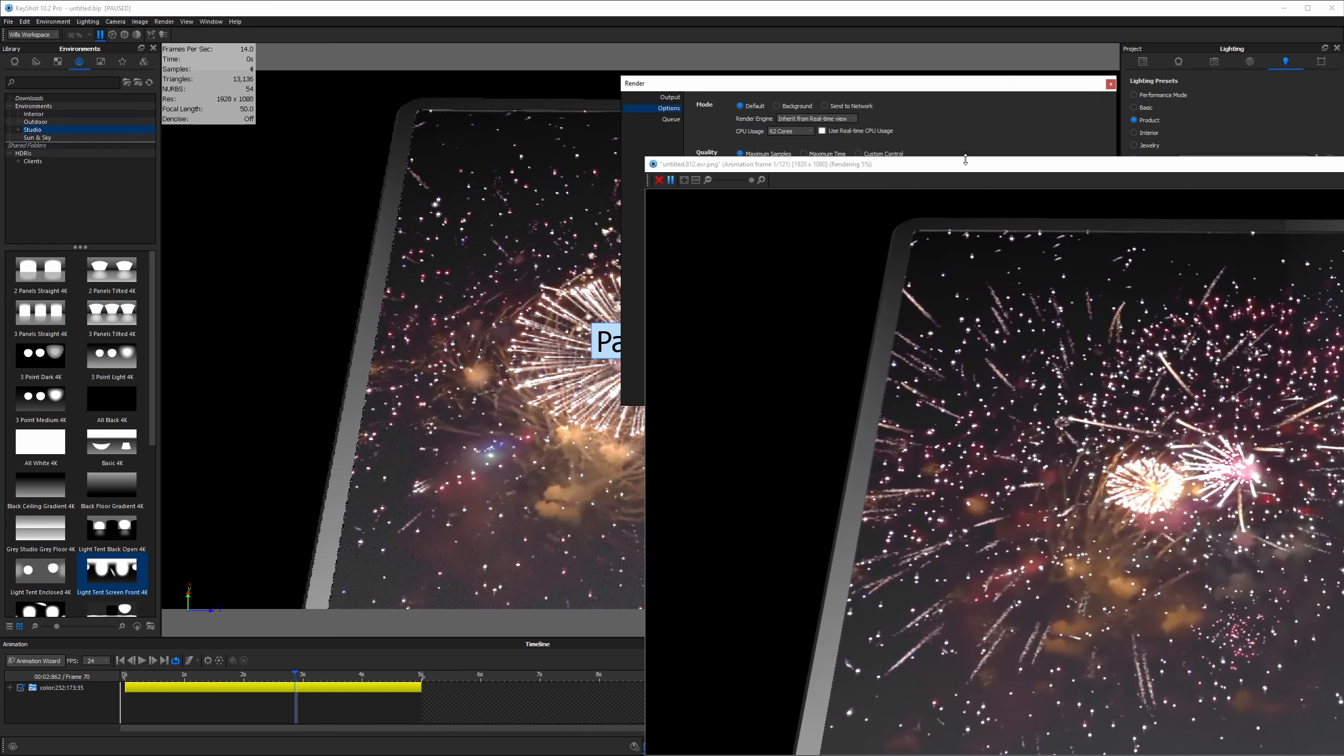